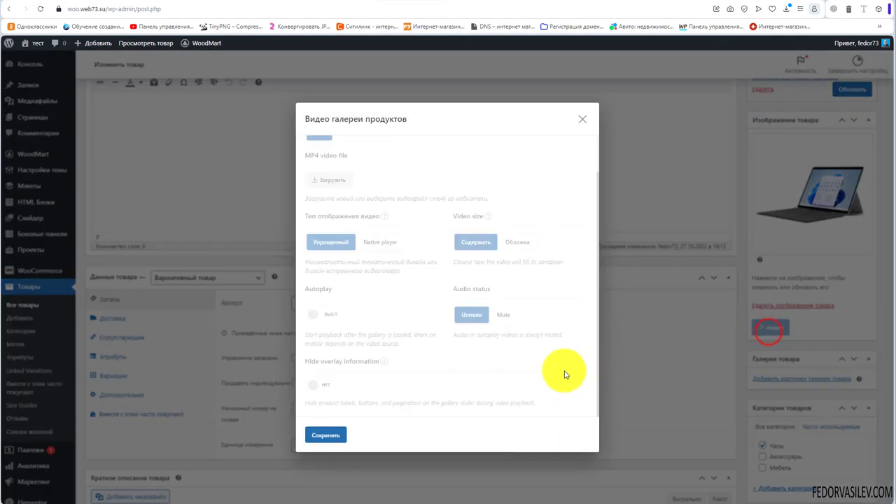
# - Set the source of the product gallery video to YouTube
pyautogui.scroll(2, 390, 350)
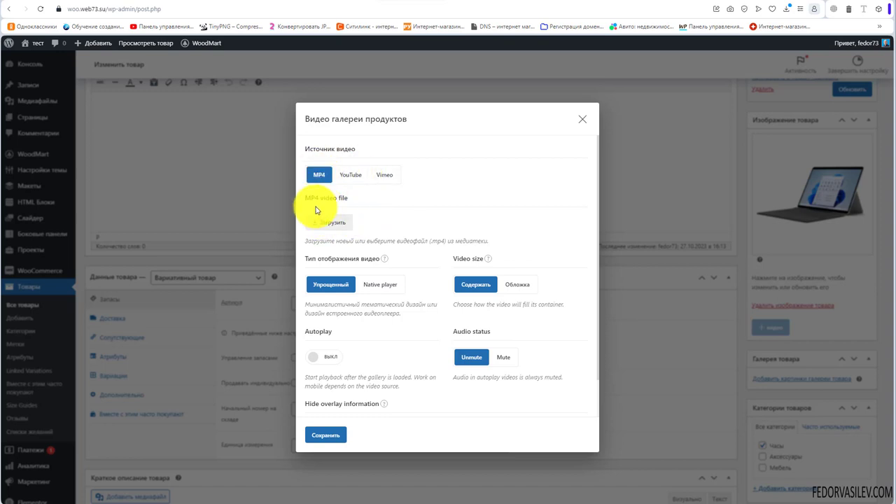
pyautogui.moveTo(384, 259)
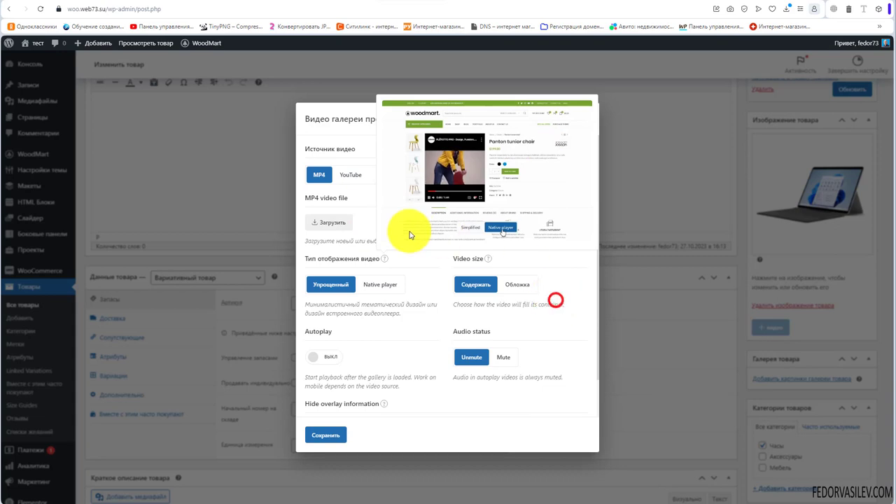
pyautogui.click(350, 175)
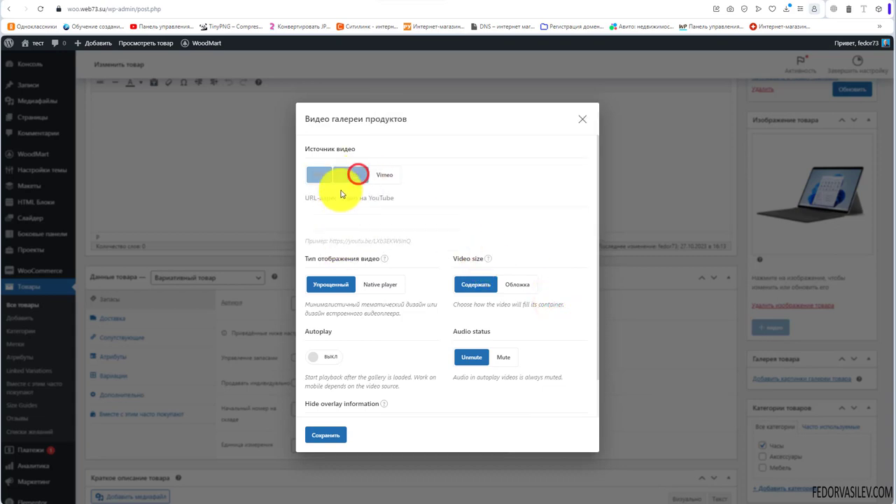
pyautogui.click(381, 174)
pyautogui.click(345, 176)
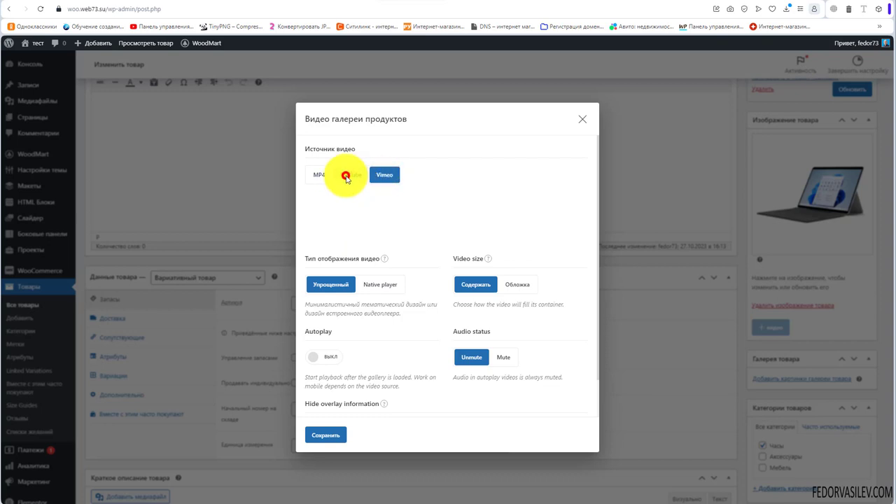
# - Set the video display type to Упрощенный and the video size to Обложка
pyautogui.scroll(-1, 311, 286)
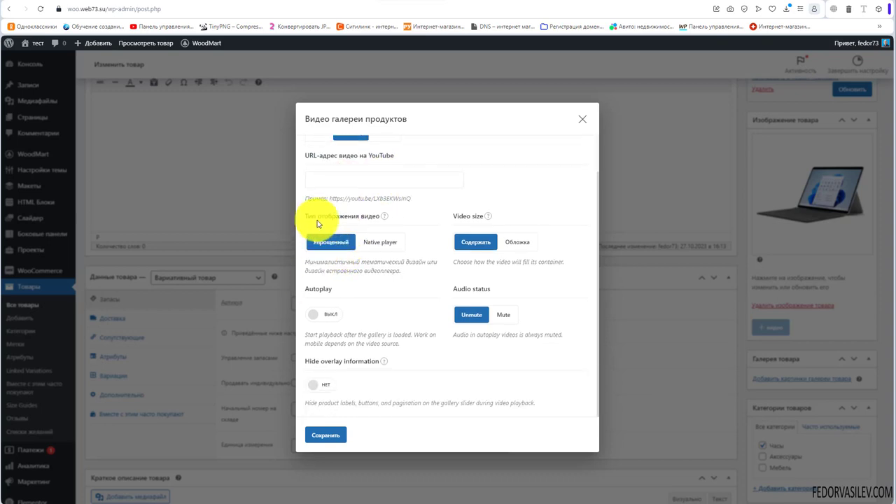
pyautogui.moveTo(389, 220)
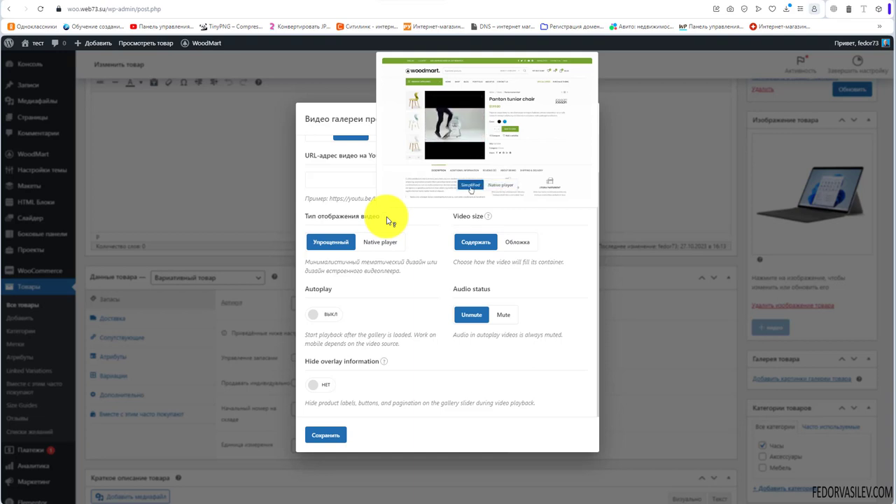
pyautogui.click(389, 240)
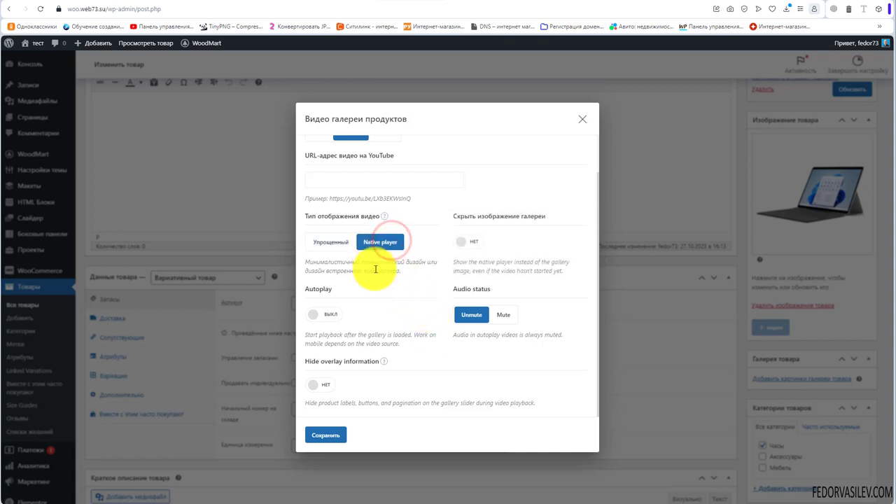
pyautogui.click(330, 242)
pyautogui.moveTo(490, 220)
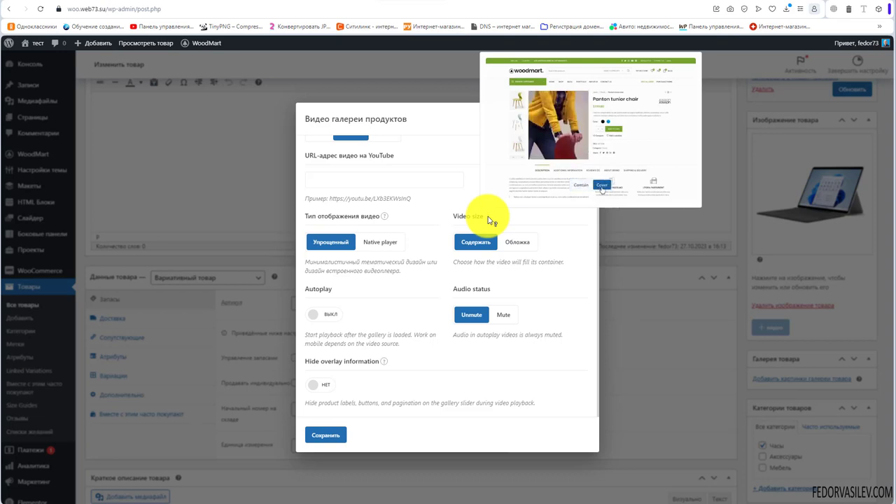
pyautogui.click(516, 242)
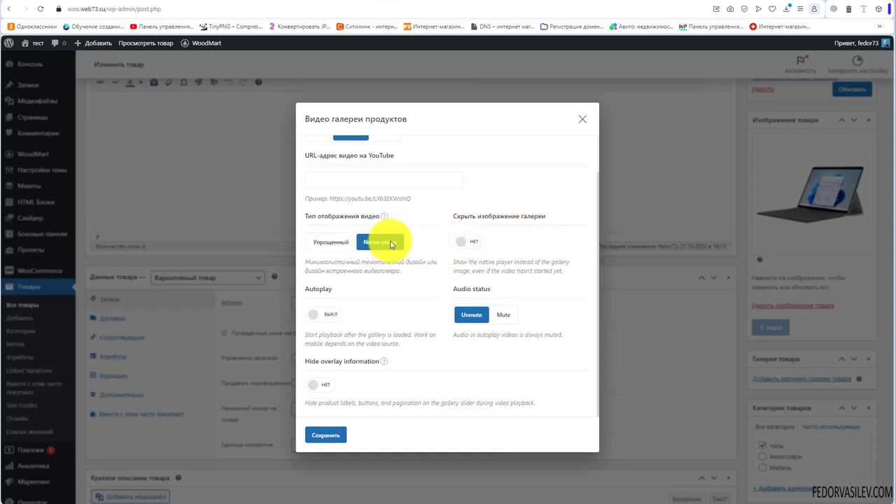
pyautogui.click(336, 242)
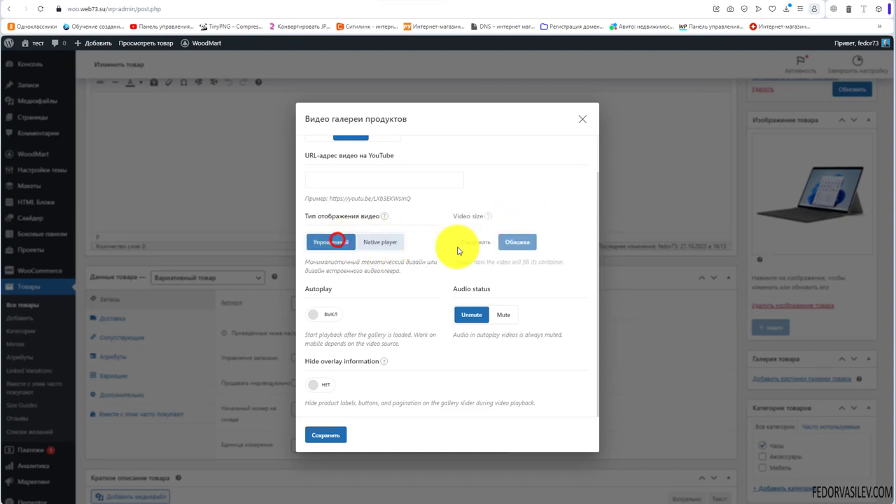
# - Turn on Autoplay for the product gallery video
pyautogui.click(319, 314)
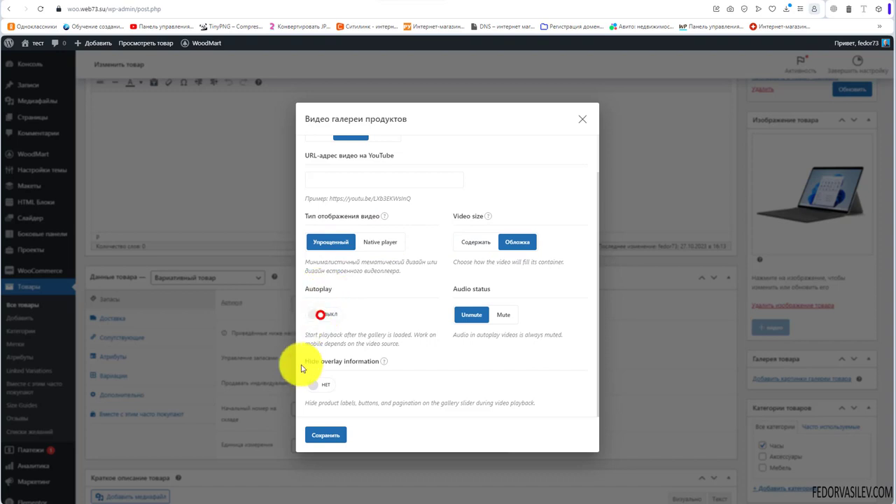
pyautogui.click(312, 326)
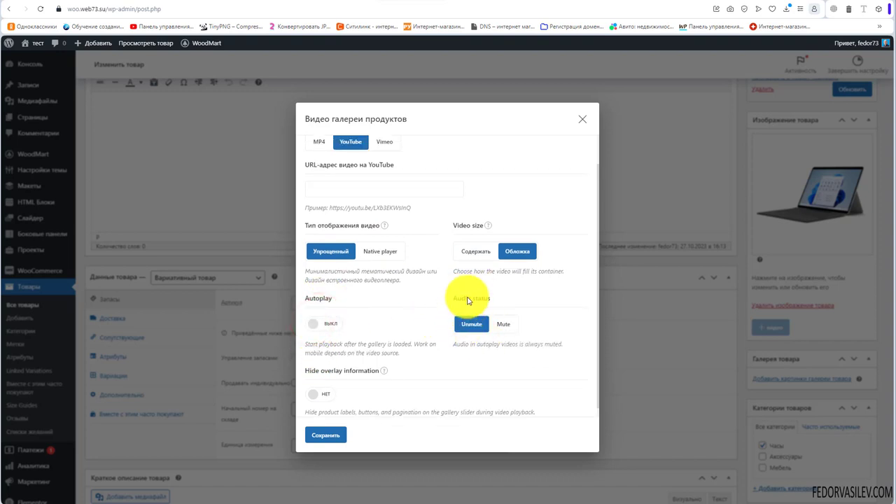
pyautogui.moveTo(485, 331); pyautogui.dragTo(390, 340)
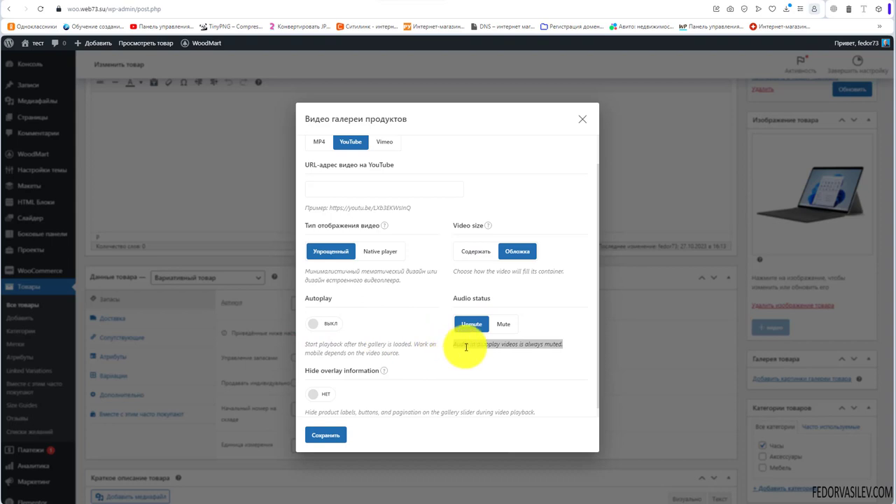
pyautogui.moveTo(458, 343); pyautogui.dragTo(553, 339)
pyautogui.click(466, 352)
pyautogui.click(333, 328)
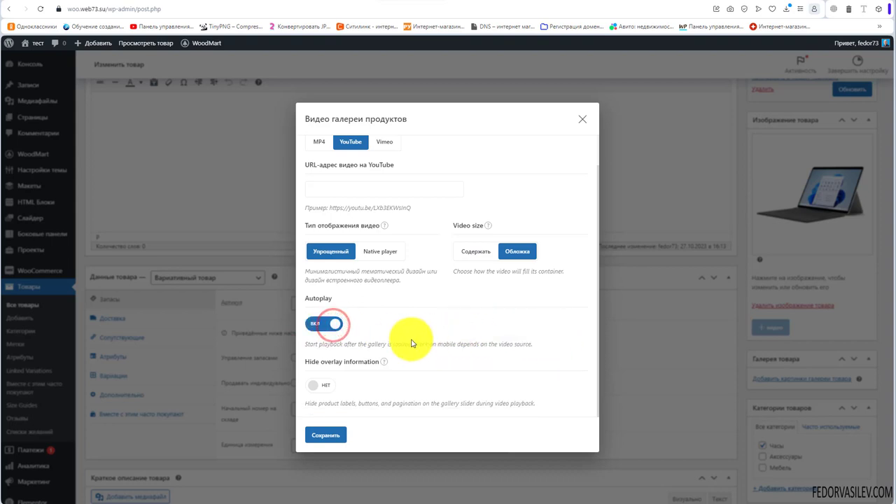
# - Turn on hiding of overlay information during video playback
pyautogui.moveTo(383, 362)
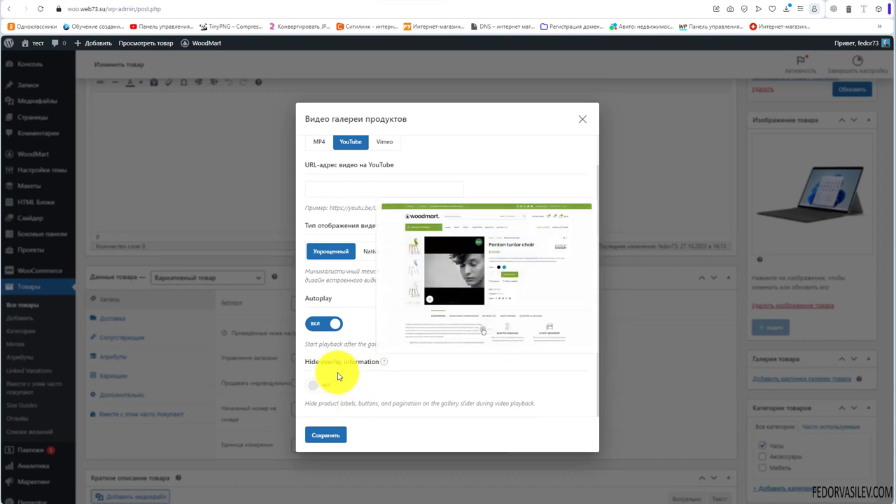
pyautogui.tripleClick(383, 364)
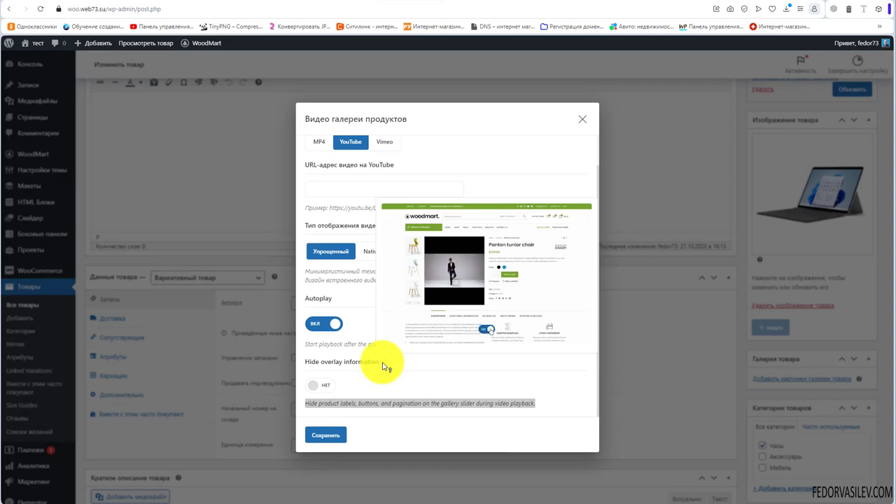
pyautogui.click(325, 386)
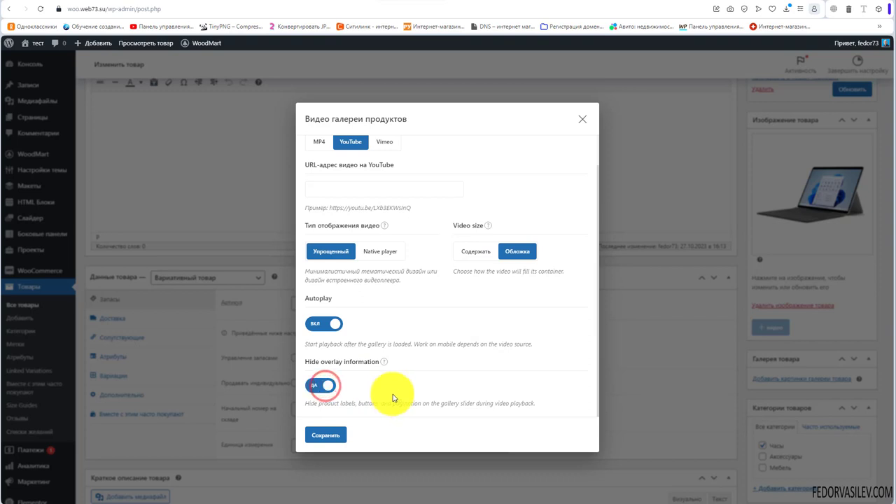
pyautogui.scroll(2, 434, 350)
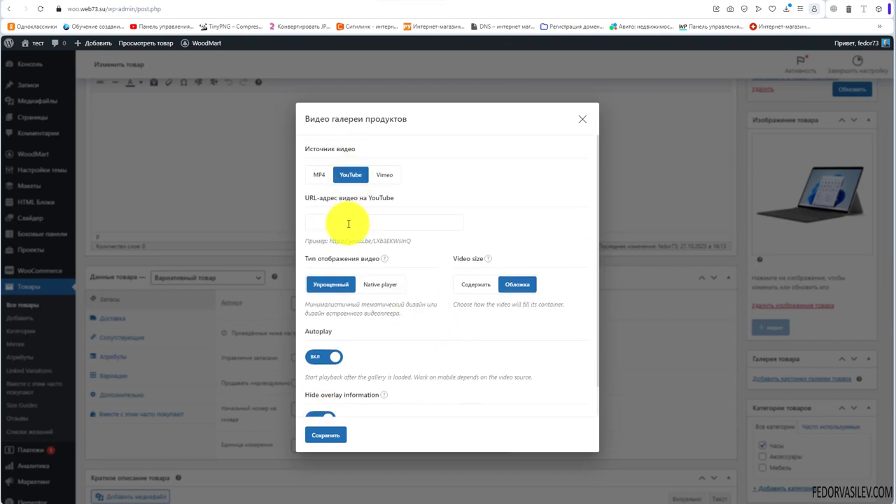
pyautogui.rightClick(349, 224)
pyautogui.click(361, 291)
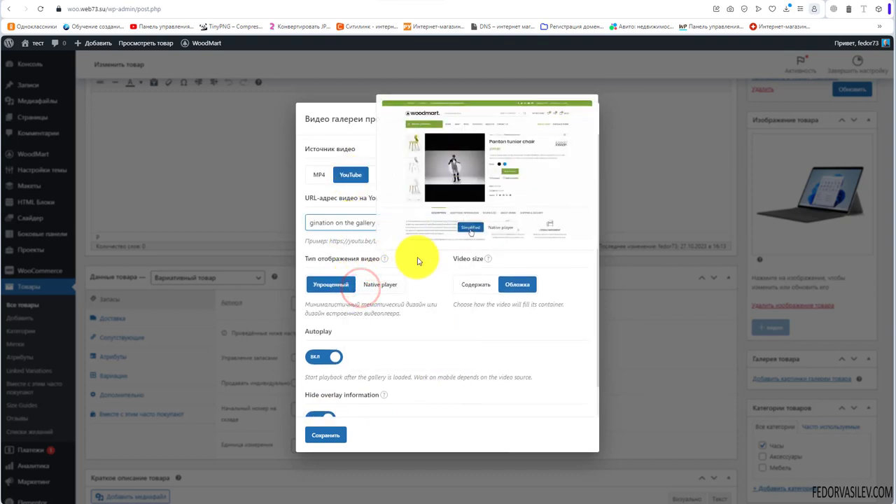
pyautogui.tripleClick(352, 221)
pyautogui.write('https://www.youtube.com/watch?v=18FKuwOX8Zk')
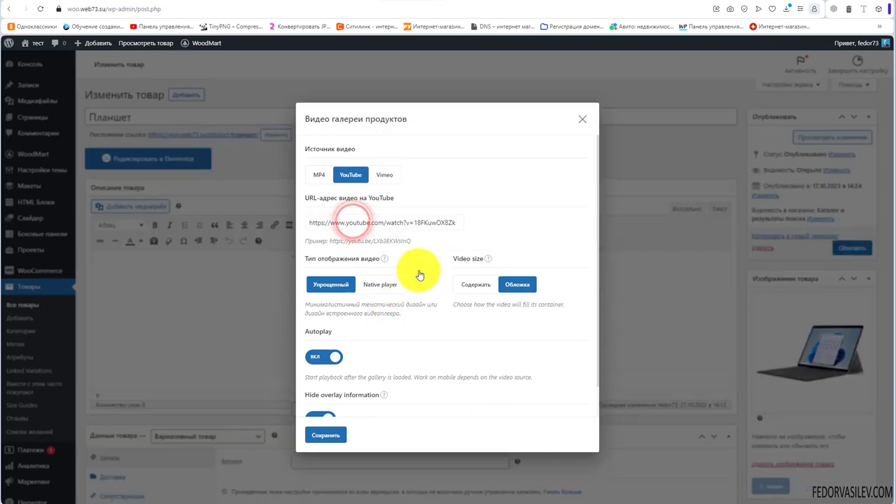
pyautogui.click(322, 434)
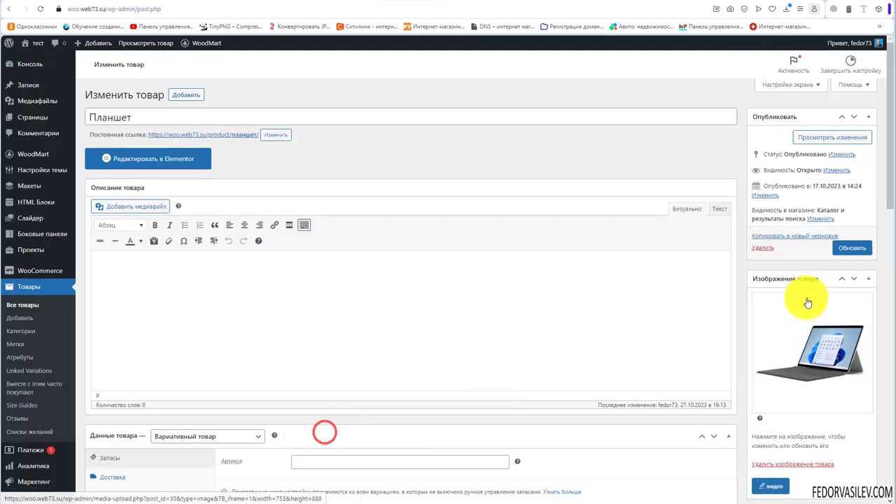
pyautogui.click(840, 247)
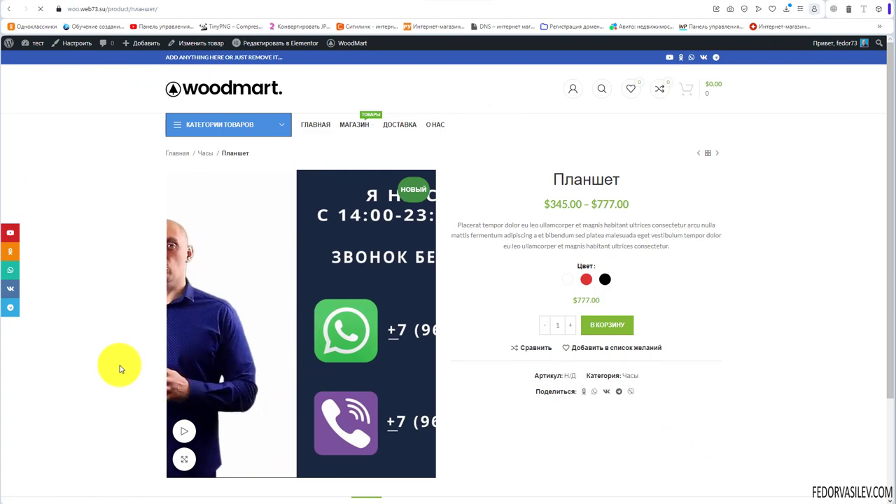
# - Check the video on the Планшет product page, both in the popup player and inside the gallery image
pyautogui.click(198, 431)
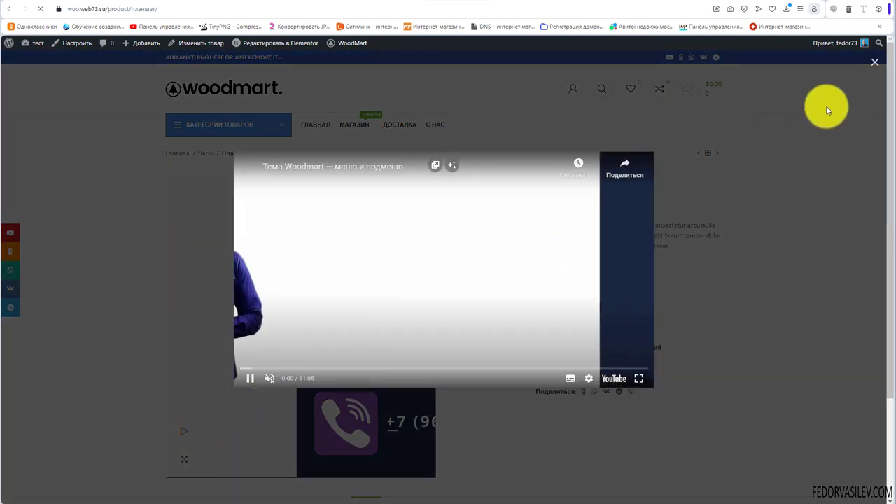
pyautogui.click(874, 60)
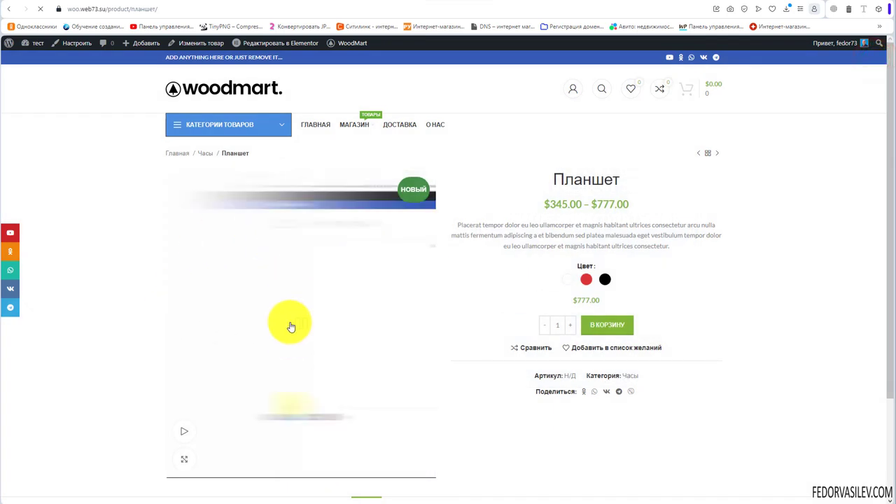
pyautogui.scroll(-1, 290, 326)
pyautogui.scroll(1, 285, 348)
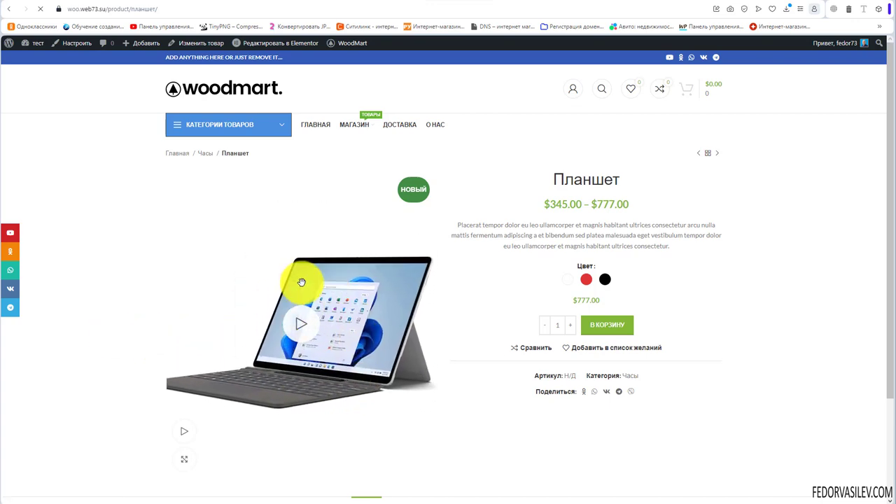
pyautogui.click(292, 326)
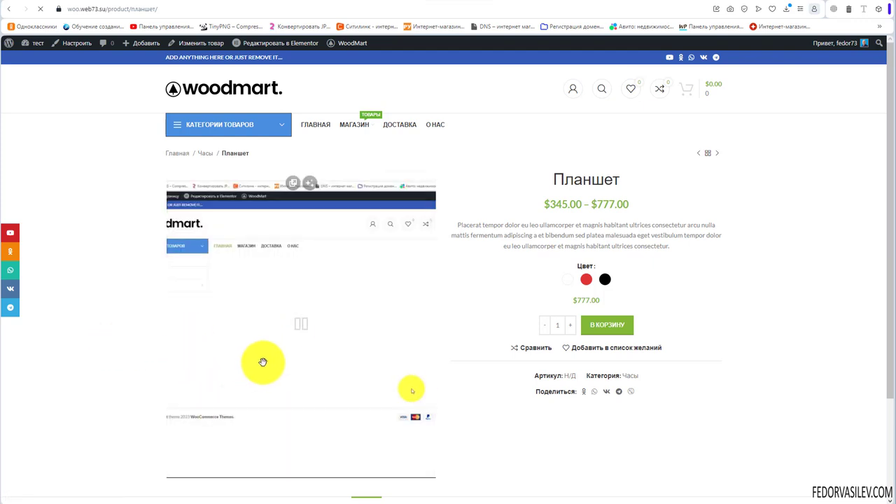
pyautogui.scroll(-1, 256, 361)
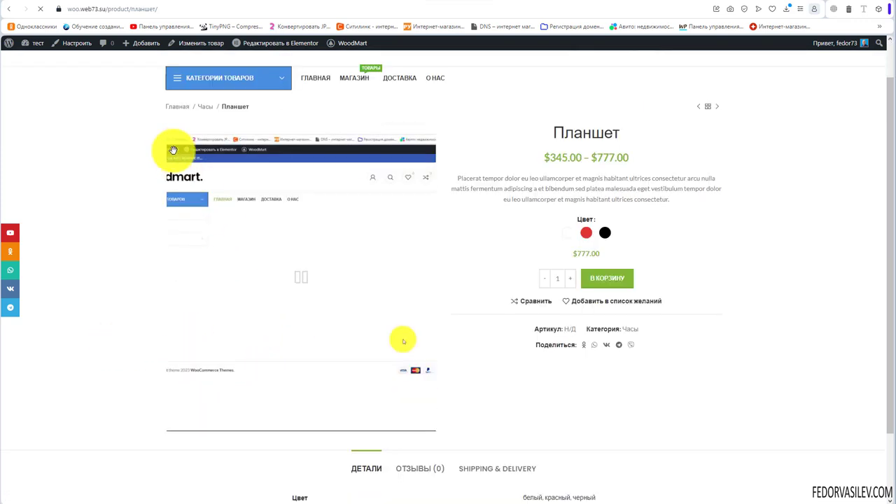
pyautogui.click(276, 234)
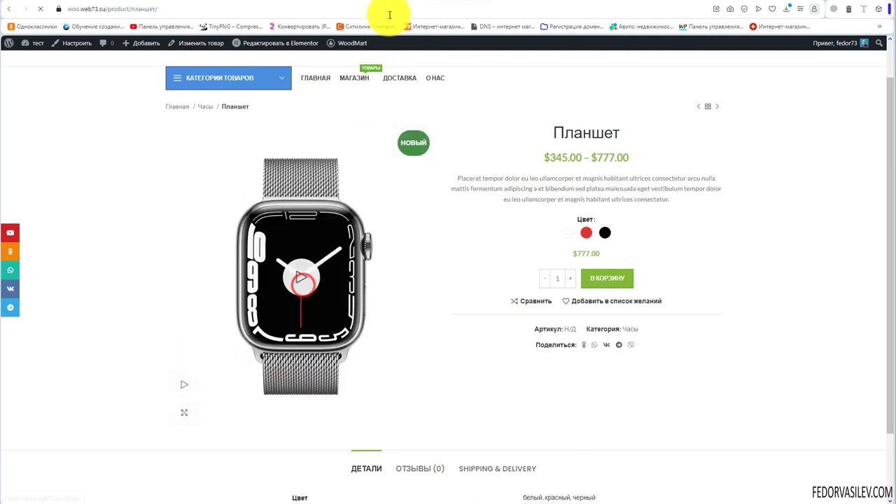
# - Return to the product editor and add the smartwatch, drone and silver laptop images from the media library to the product gallery
pyautogui.click(390, 3)
pyautogui.scroll(-5, 774, 303)
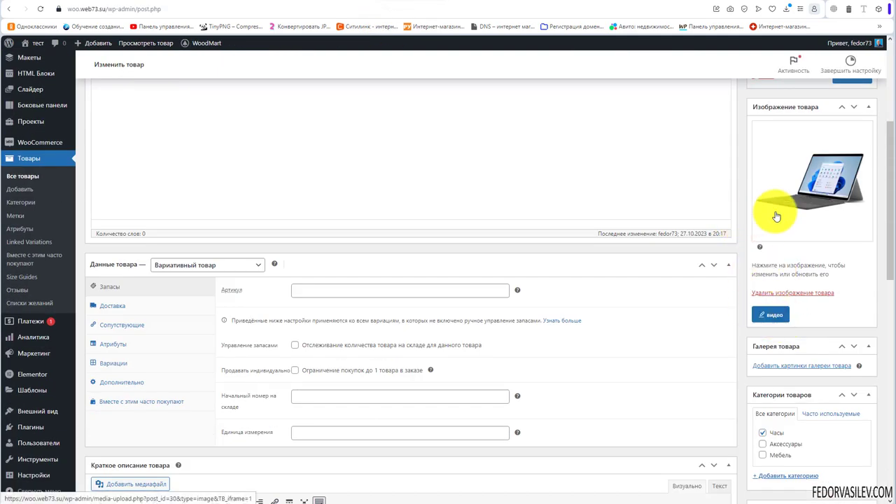
pyautogui.scroll(-2, 770, 217)
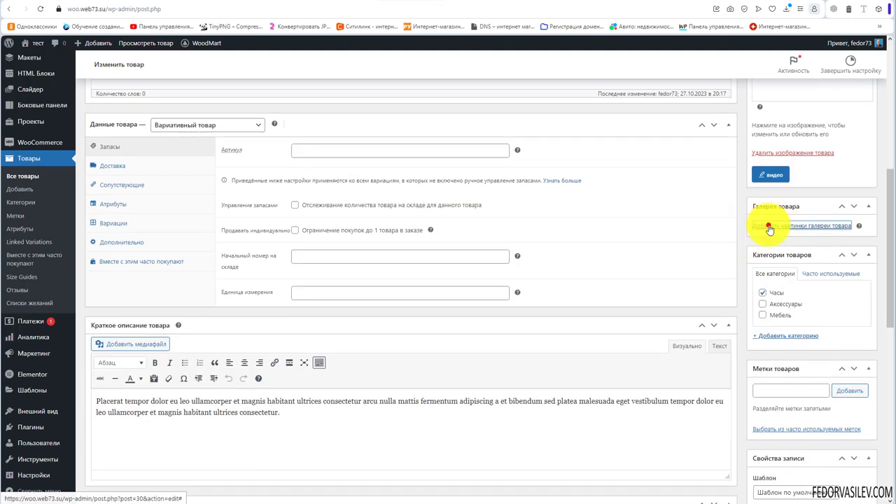
pyautogui.click(765, 224)
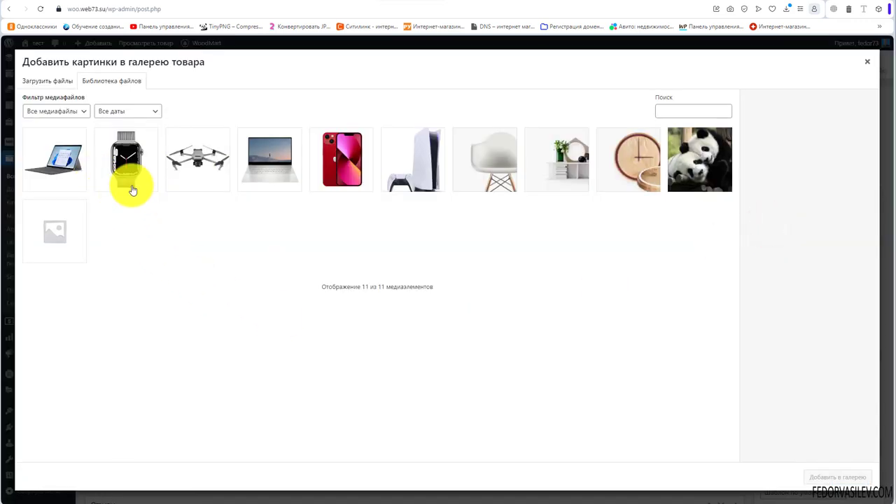
pyautogui.click(131, 184)
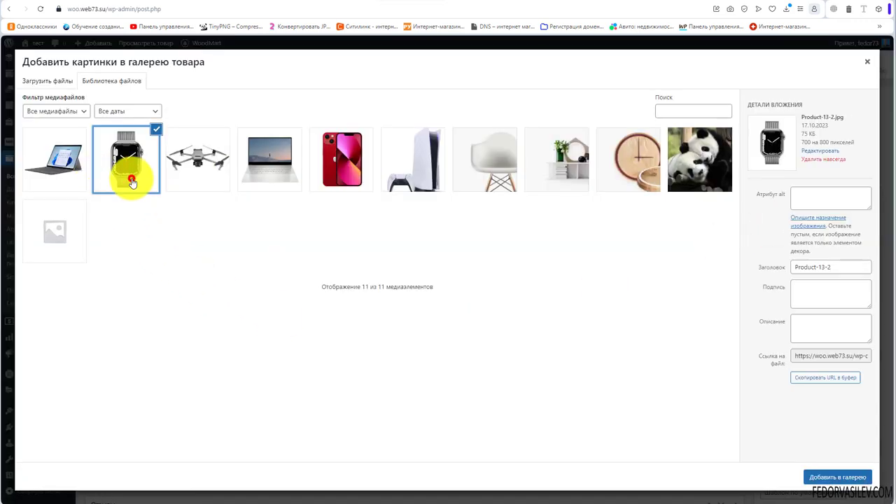
pyautogui.click(188, 181)
pyautogui.click(257, 175)
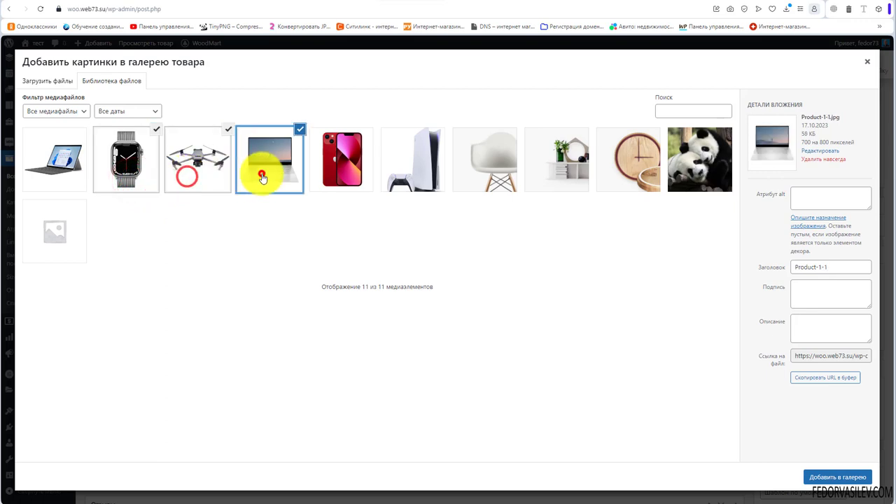
pyautogui.click(817, 478)
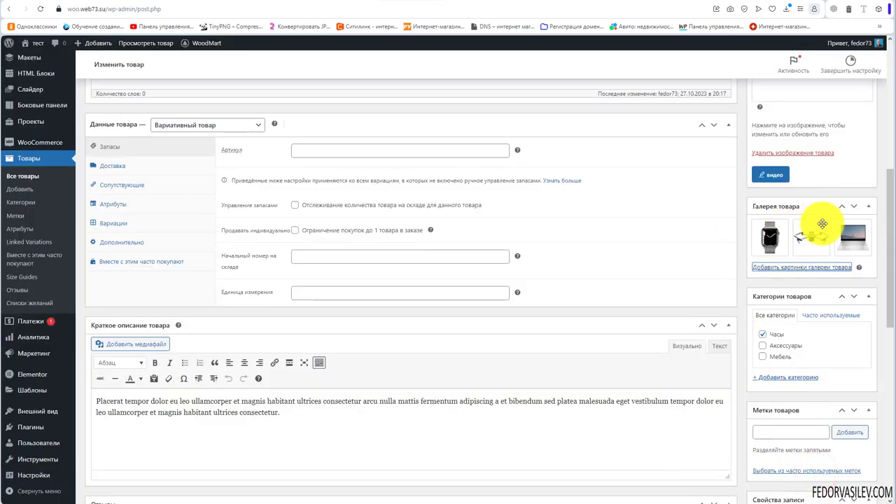
pyautogui.scroll(2, 770, 280)
pyautogui.click(770, 269)
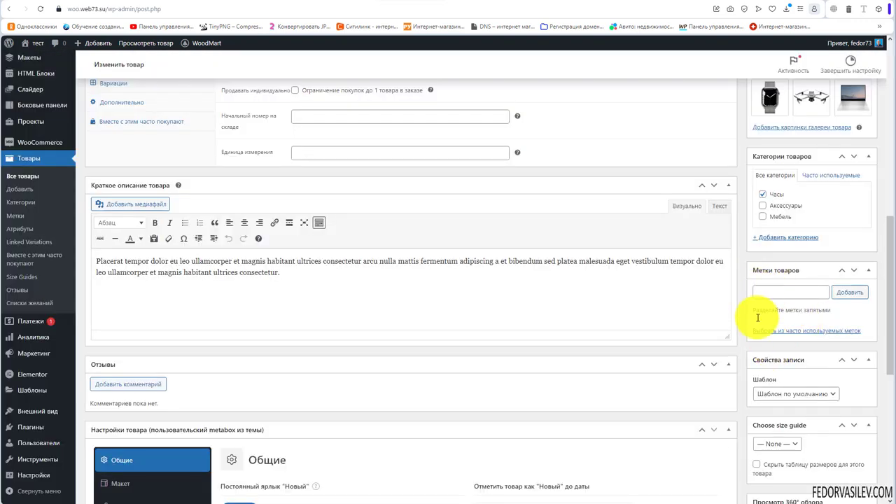
# - Look through the product editor's tag, template, size guide and 360° view sections, including the available size guide choices
pyautogui.scroll(-2, 783, 284)
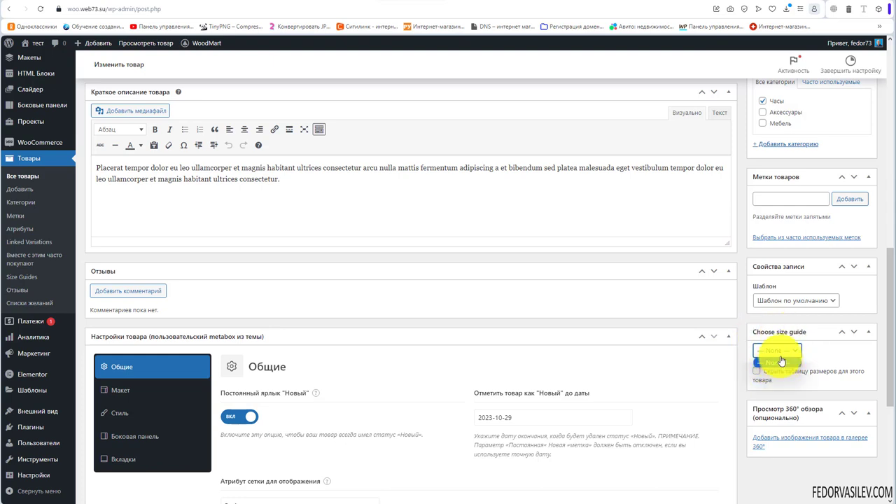
pyautogui.click(812, 354)
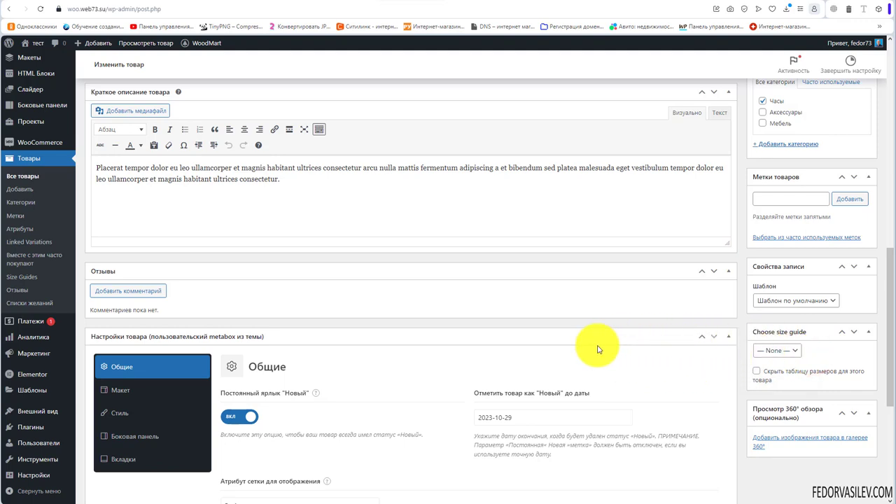
pyautogui.scroll(3, 486, 320)
pyautogui.scroll(-2, 487, 322)
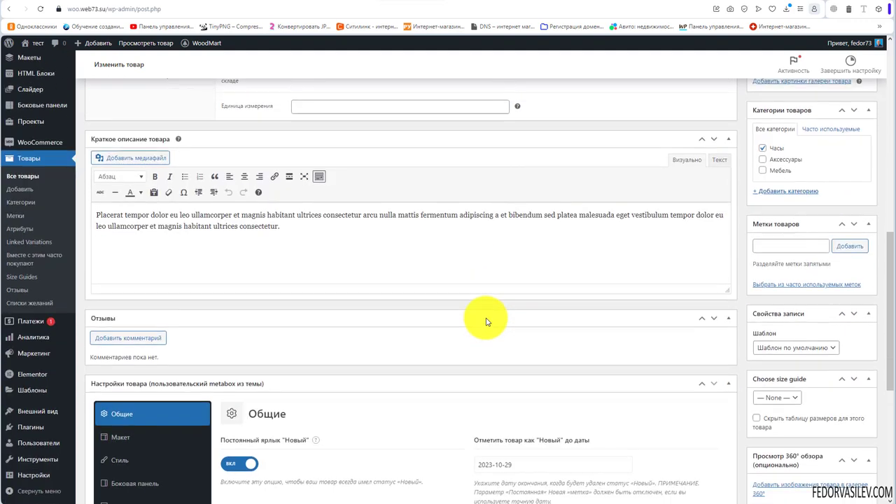
pyautogui.scroll(-2, 686, 334)
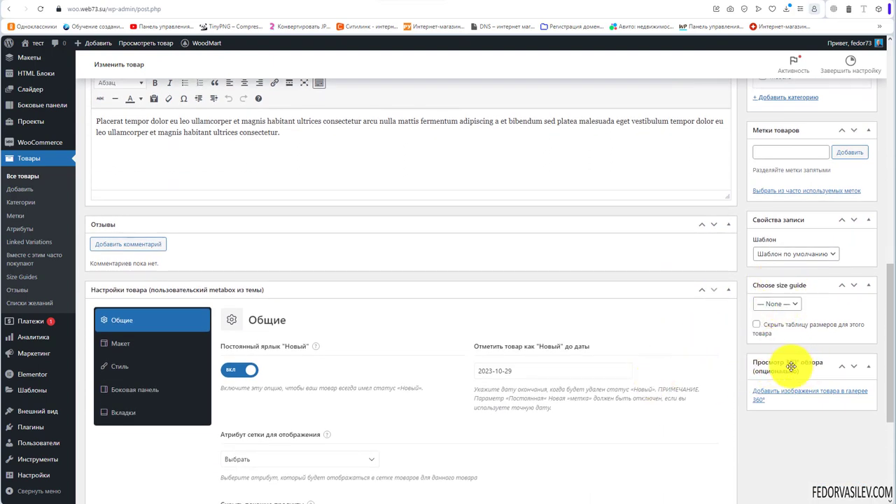
pyautogui.scroll(4, 798, 371)
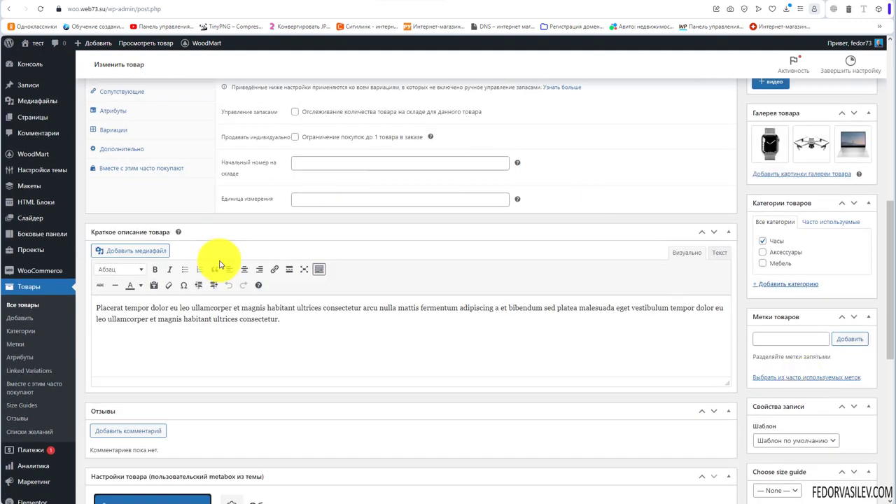
pyautogui.scroll(-2, 823, 336)
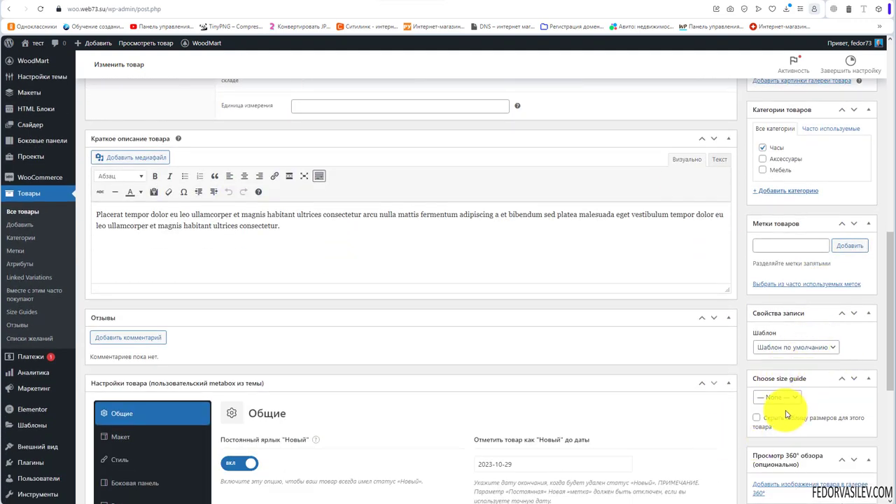
# - Hide the optional 360° view section (Просмотр 360° обзора) through the screen options and check that part of the editor
pyautogui.scroll(13, 786, 413)
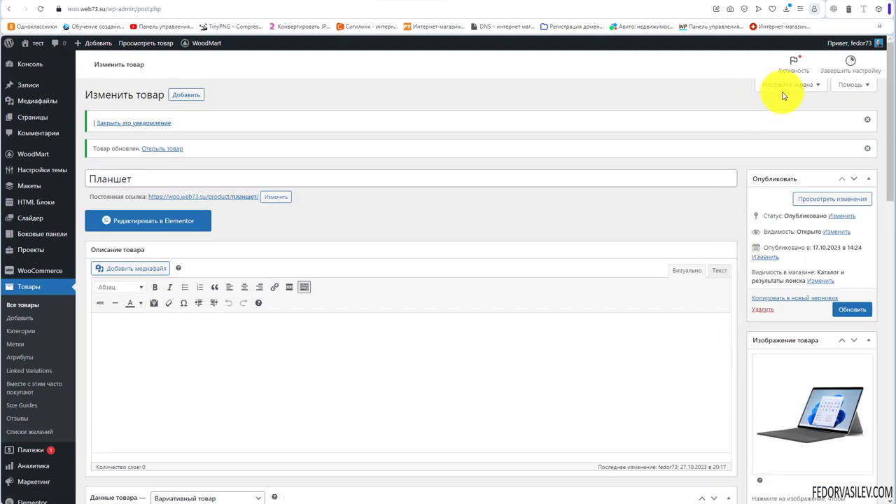
pyautogui.click(788, 85)
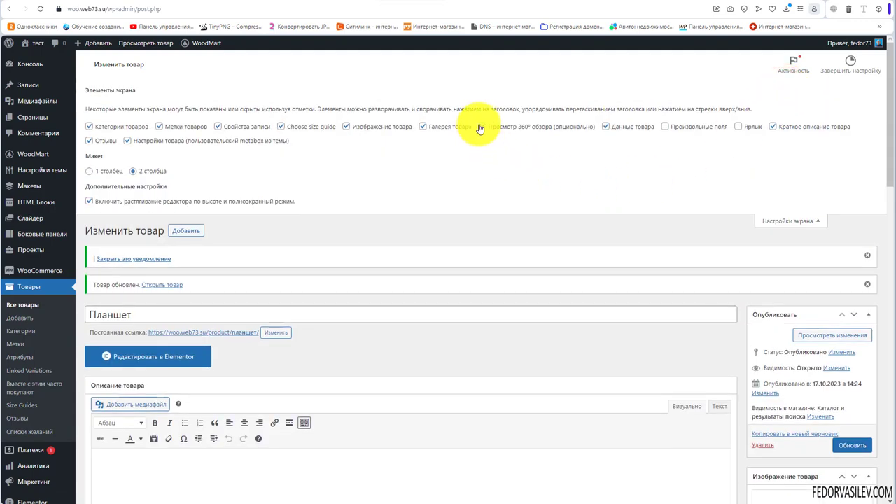
pyautogui.click(480, 129)
pyautogui.click(772, 222)
pyautogui.scroll(-5, 725, 202)
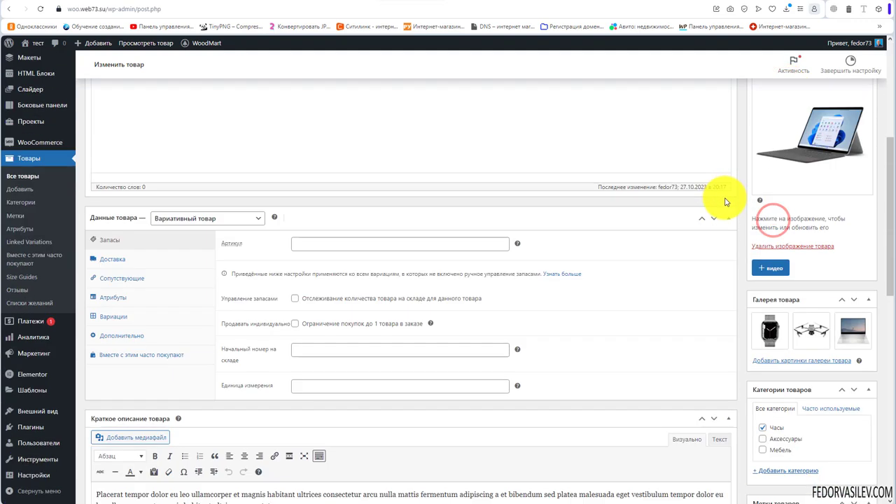
pyautogui.scroll(-5, 726, 203)
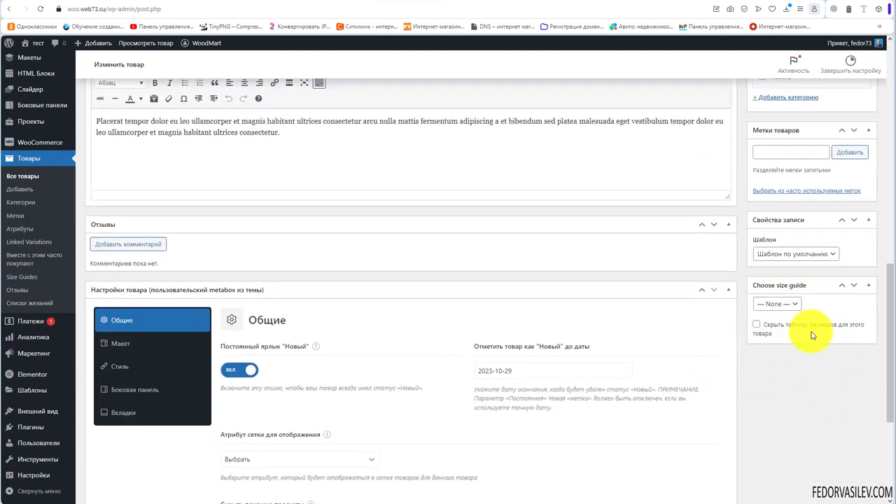
# - Show the 360° view section (Просмотр 360° обзора) in the product editor again
pyautogui.scroll(15, 770, 301)
pyautogui.click(788, 85)
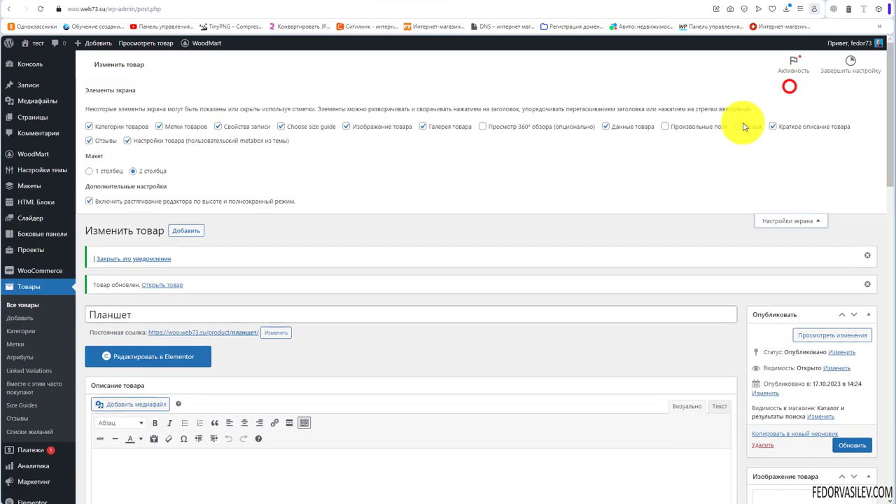
pyautogui.click(482, 126)
pyautogui.scroll(-7, 742, 301)
pyautogui.scroll(5, 735, 361)
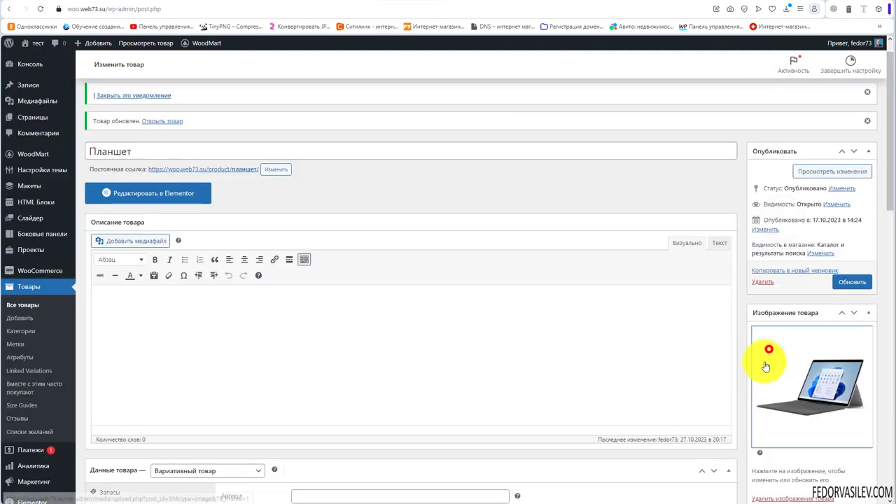
pyautogui.click(766, 365)
pyautogui.press('Escape')
pyautogui.scroll(-10, 200, 274)
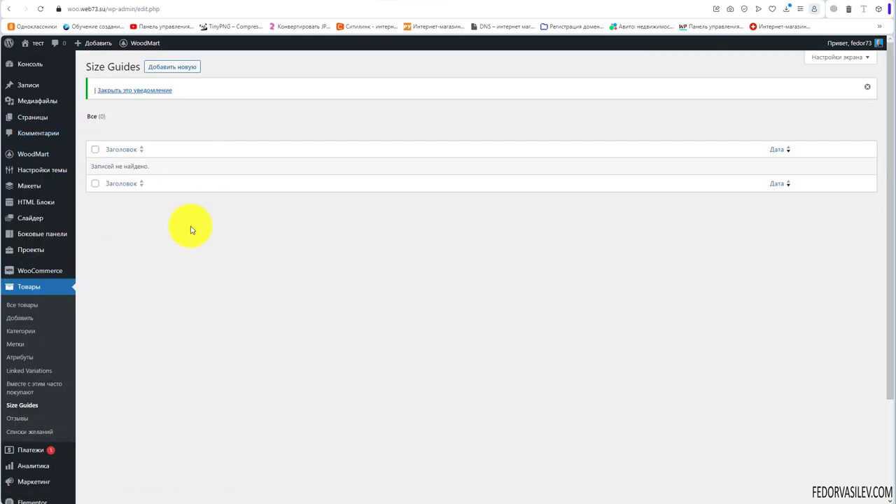
# - Create a new size guide titled "размер" and assign it to the product categories Часы, Аксессуары and Мебель
pyautogui.click(174, 67)
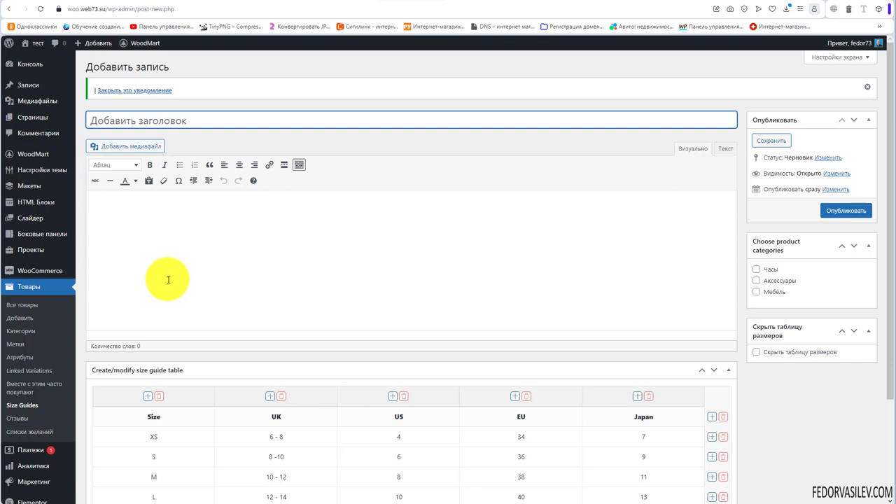
pyautogui.click(122, 121)
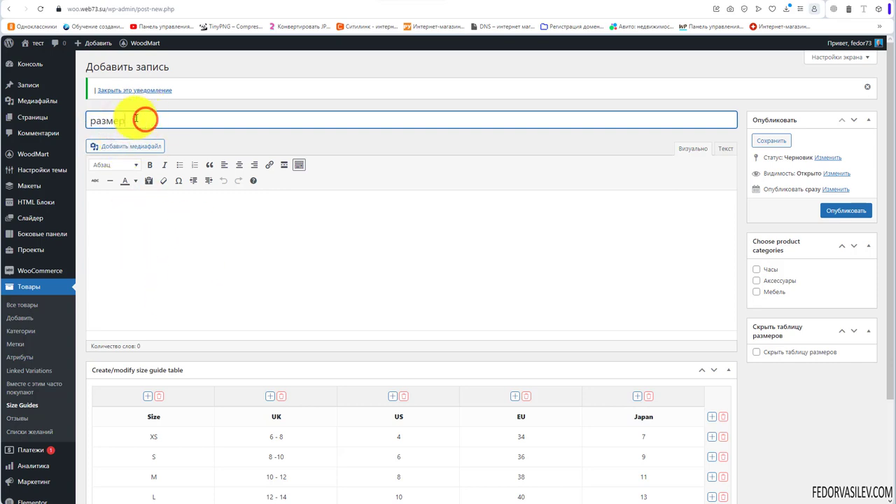
pyautogui.moveTo(133, 122); pyautogui.dragTo(91, 121)
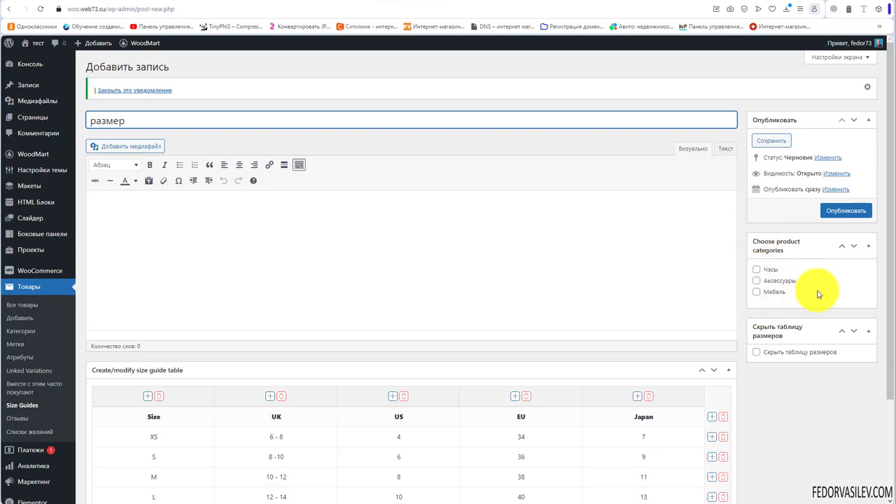
pyautogui.click(753, 269)
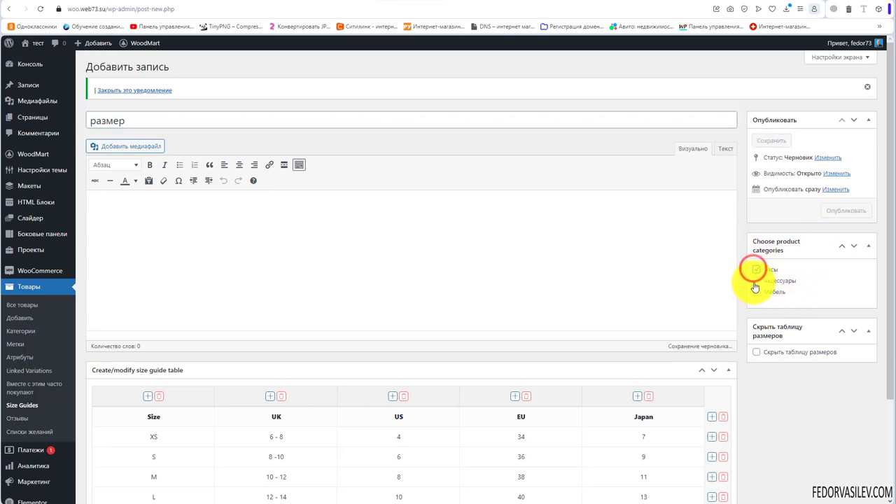
pyautogui.click(756, 281)
pyautogui.click(756, 291)
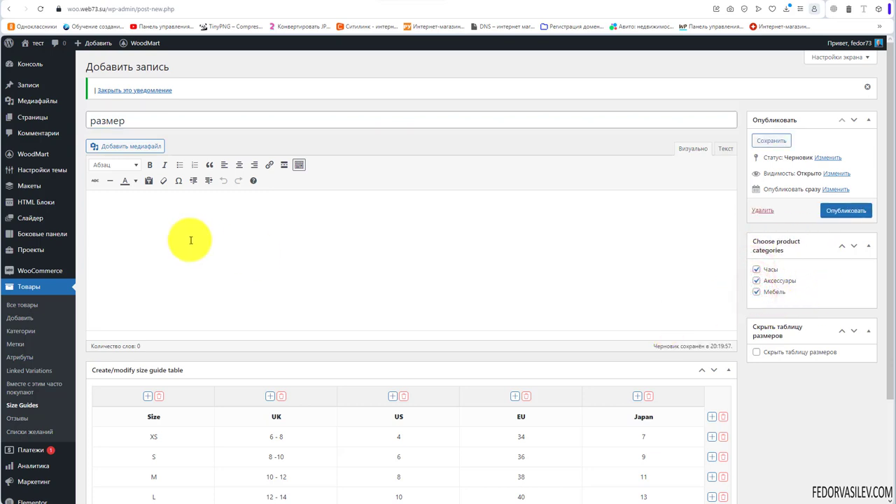
# - Upload the chair images to the media library and insert furniture-sizes.jpg into the size guide's description
pyautogui.click(152, 148)
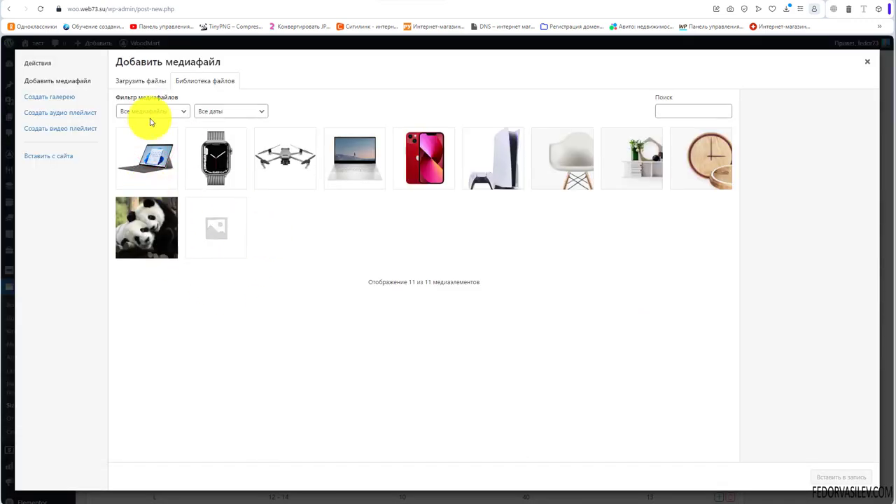
pyautogui.click(140, 81)
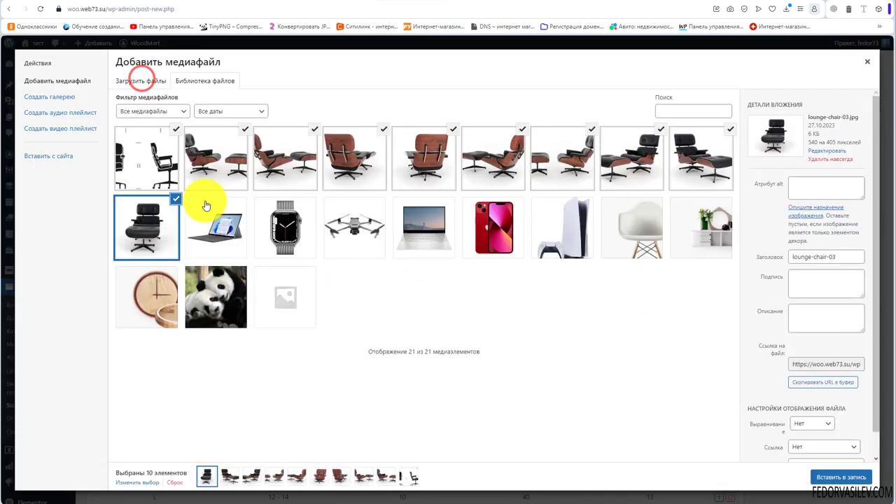
pyautogui.click(154, 164)
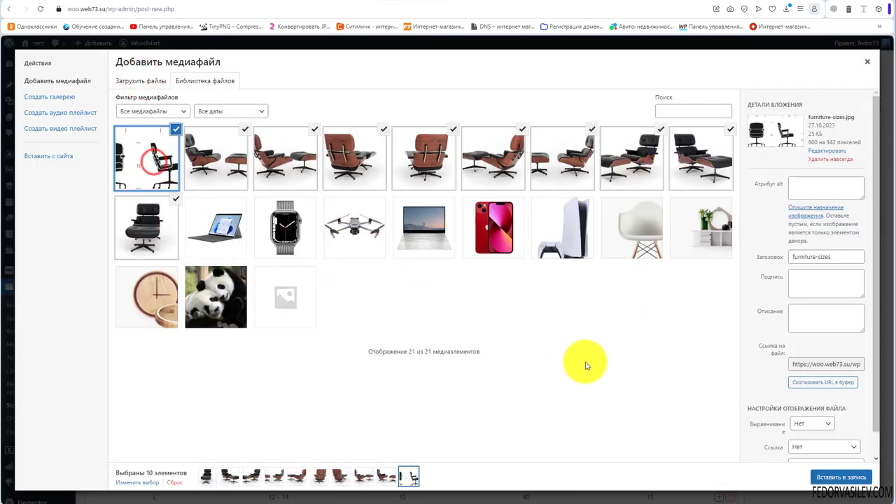
pyautogui.click(833, 479)
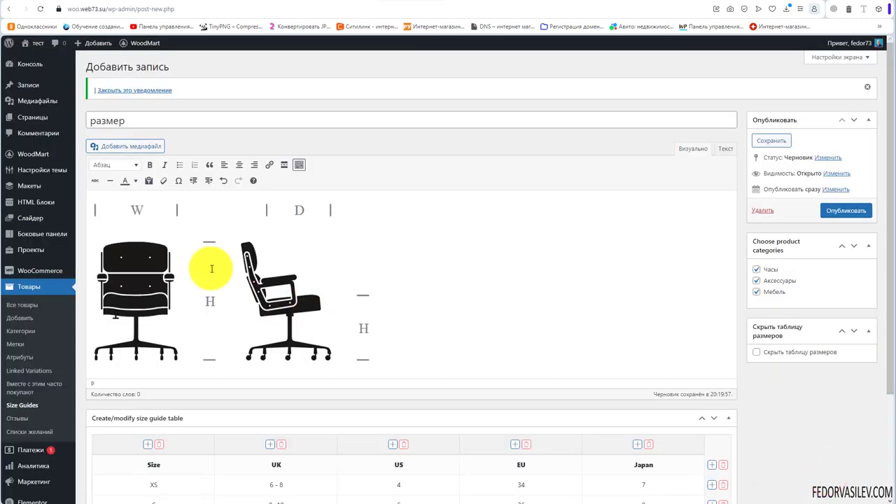
pyautogui.scroll(-1, 234, 245)
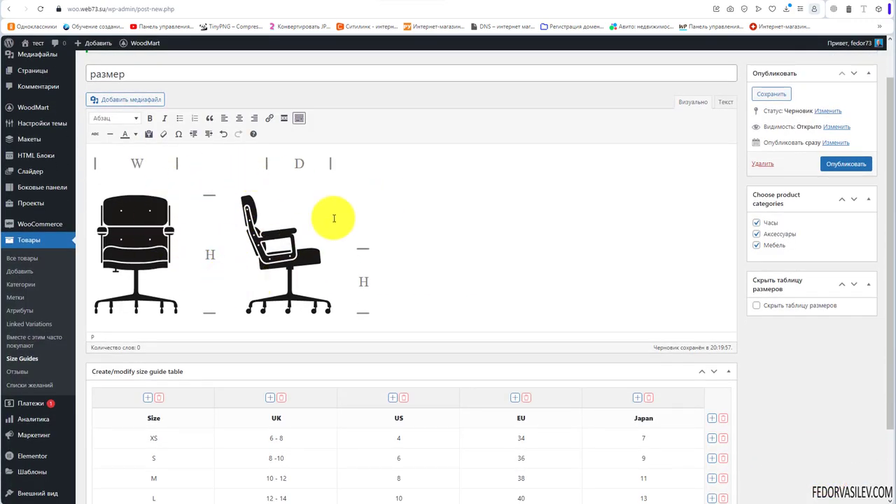
# - Delete the Japan column from the size guide table and add a new last column with the heading "пппп"
pyautogui.scroll(-2, 478, 226)
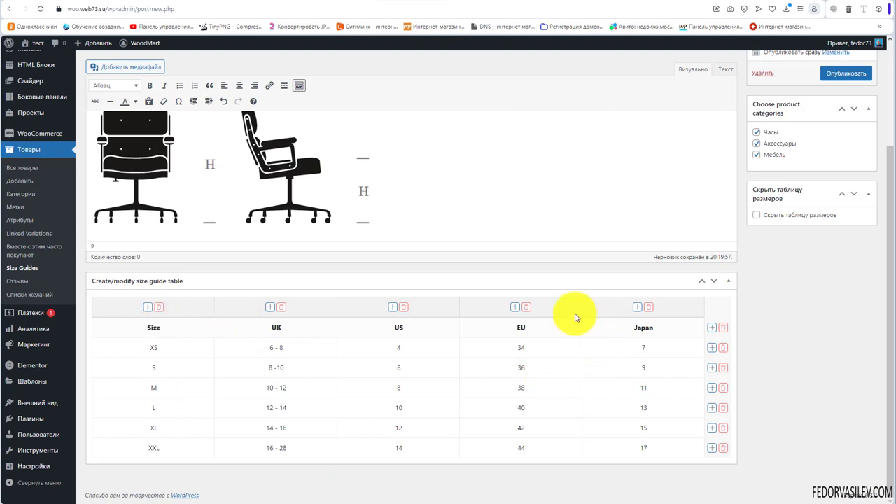
pyautogui.click(648, 307)
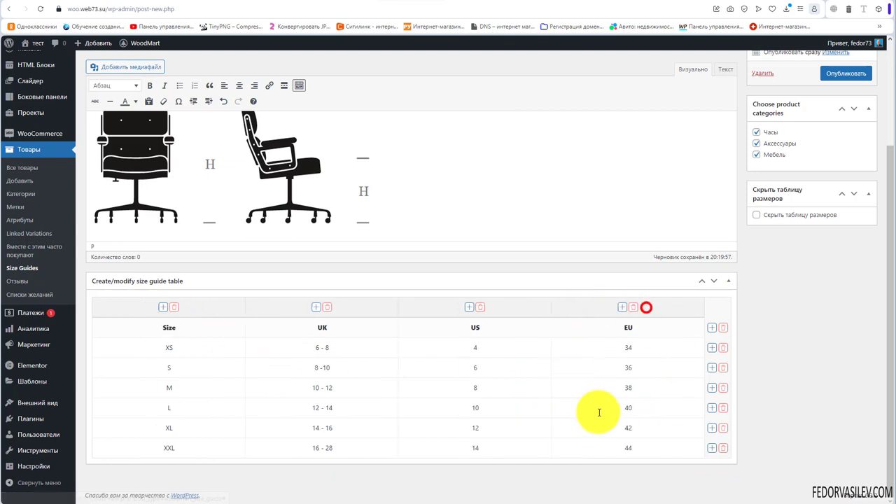
pyautogui.click(622, 307)
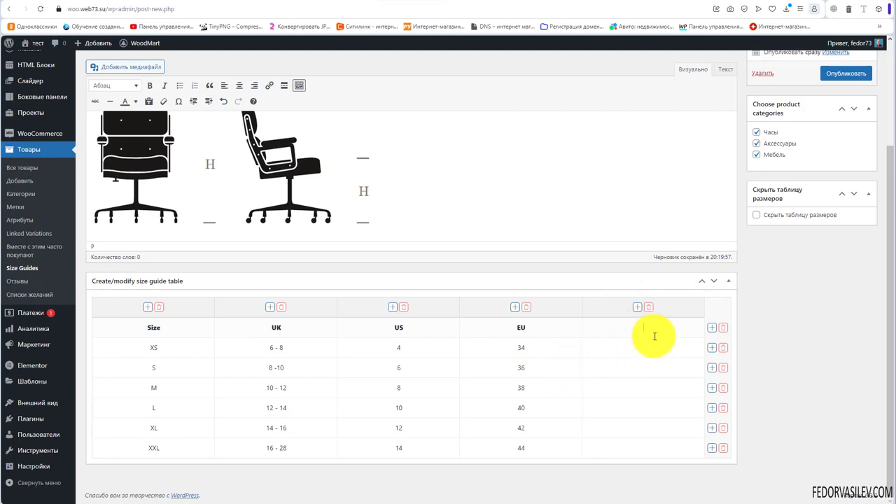
pyautogui.write('mm')
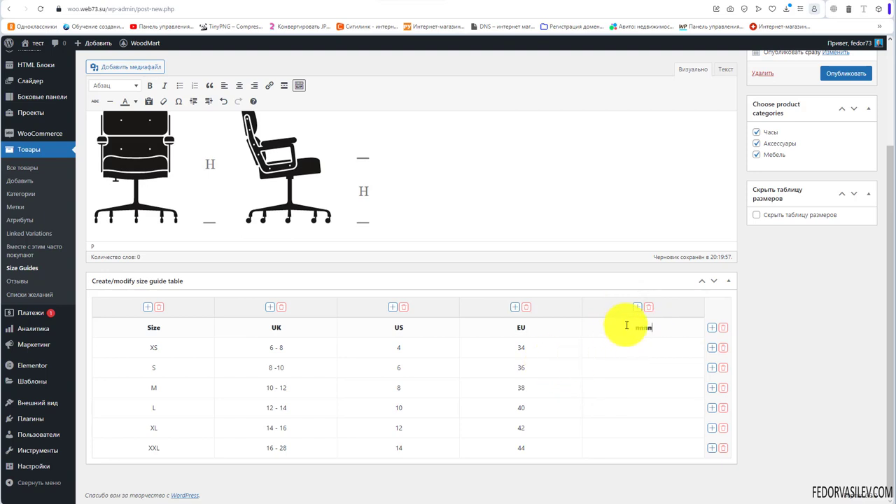
# - Change the heading of the Size column to "размер" and look over the editable size cells
pyautogui.click(176, 323)
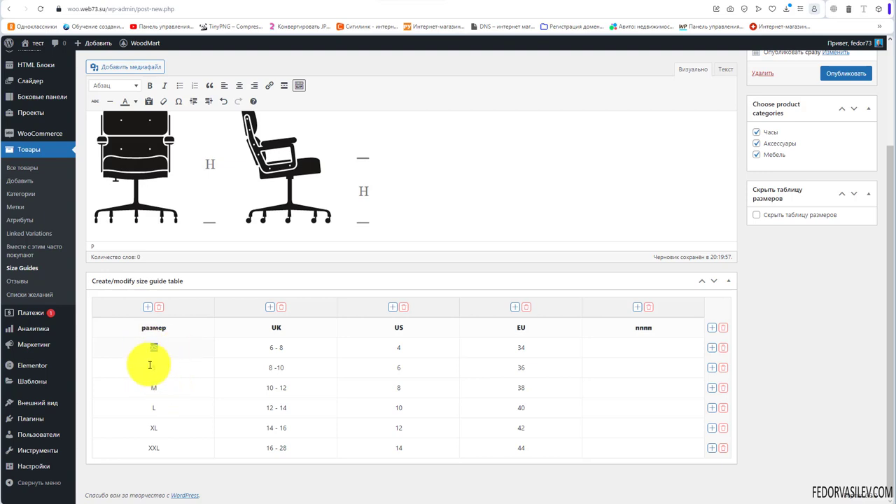
pyautogui.click(147, 385)
pyautogui.click(154, 408)
pyautogui.click(155, 428)
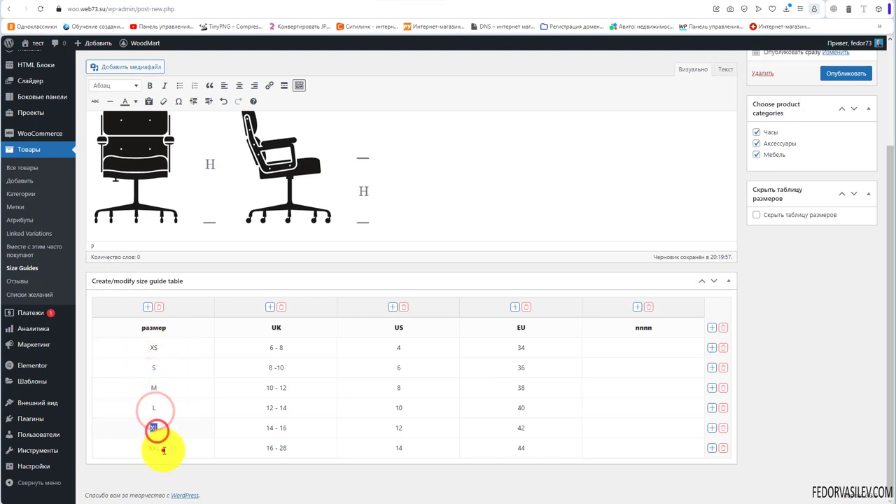
pyautogui.click(258, 348)
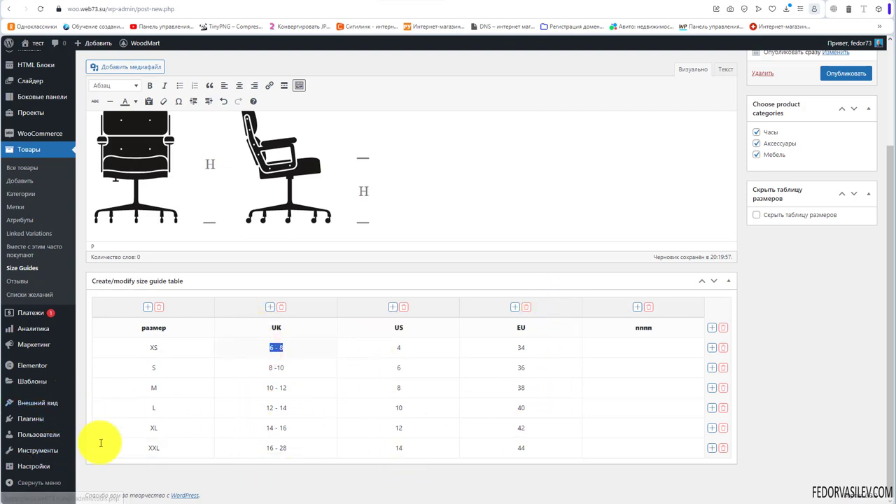
# - Add two empty rows below the XXL row of the size table and remove them again
pyautogui.click(711, 448)
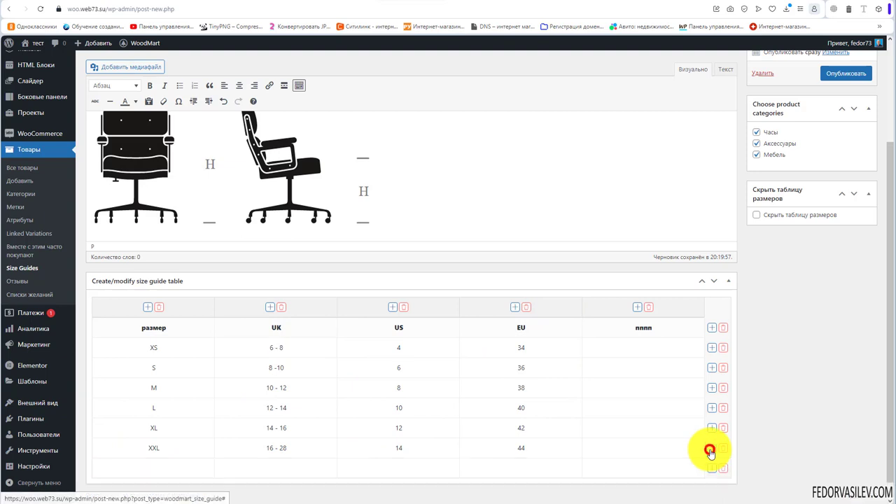
pyautogui.click(710, 468)
pyautogui.scroll(-1, 570, 439)
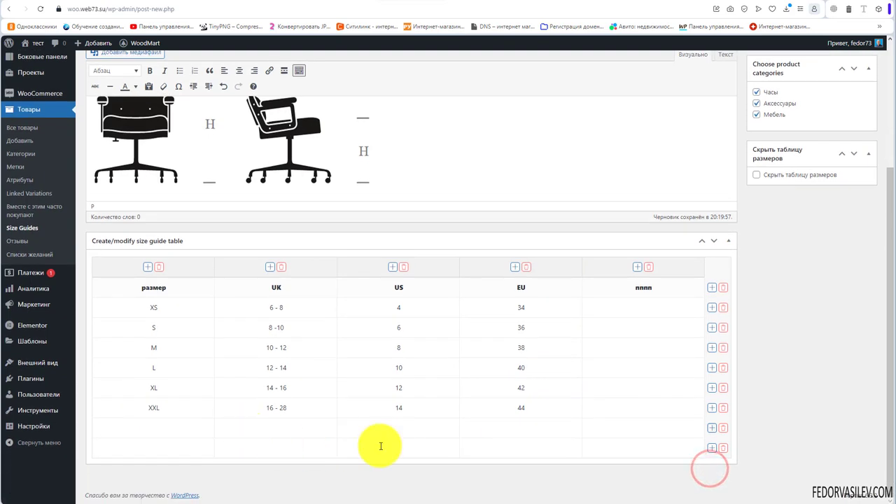
pyautogui.click(722, 446)
pyautogui.click(721, 445)
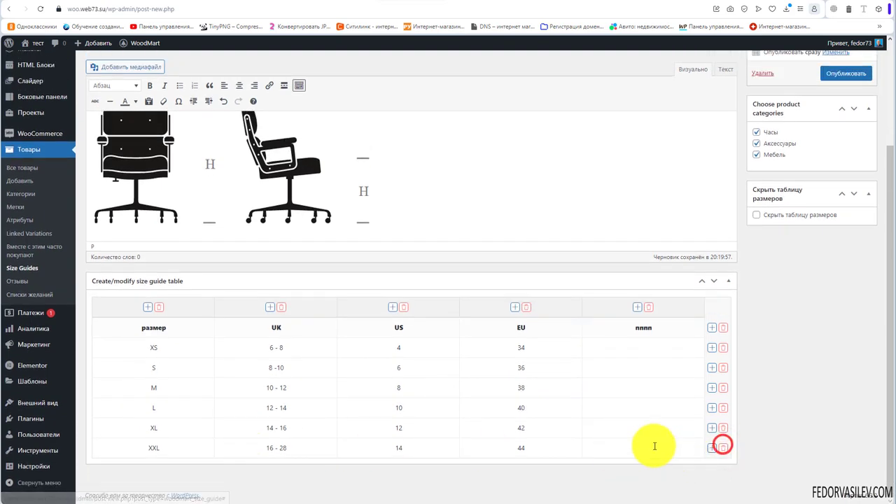
# - Delete the column headed "пппп" from the size guide table
pyautogui.click(648, 308)
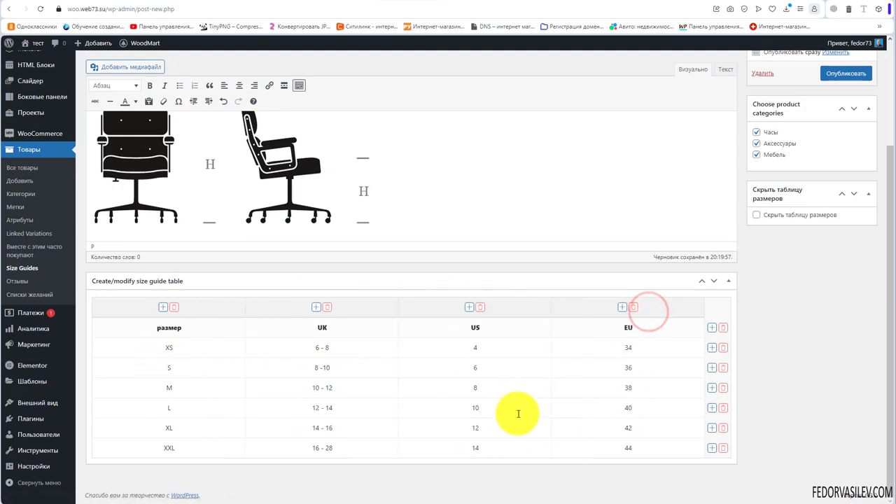
pyautogui.scroll(3, 420, 370)
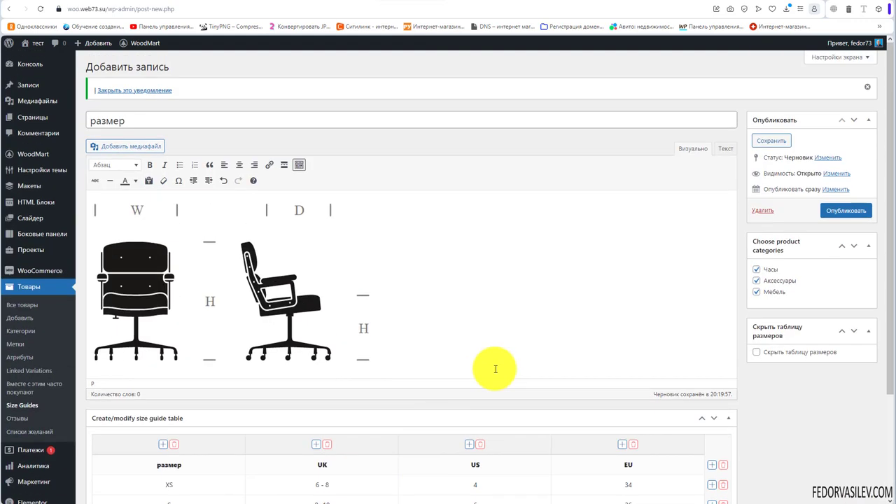
# - Publish the size guide and assign the размер guide to the product being edited
pyautogui.click(840, 211)
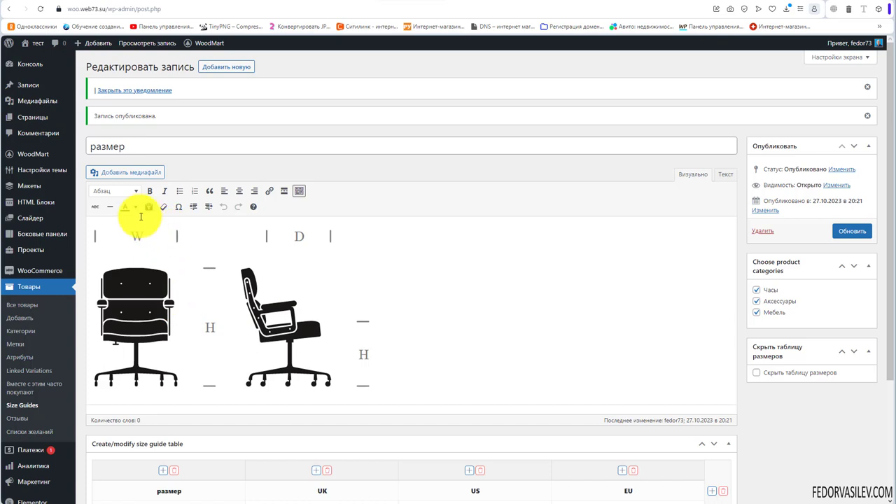
pyautogui.moveTo(42, 152)
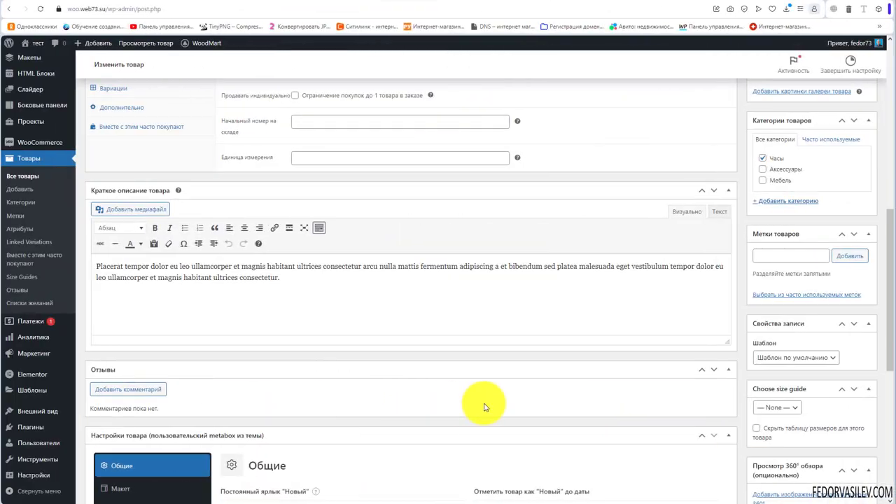
pyautogui.scroll(-1, 630, 395)
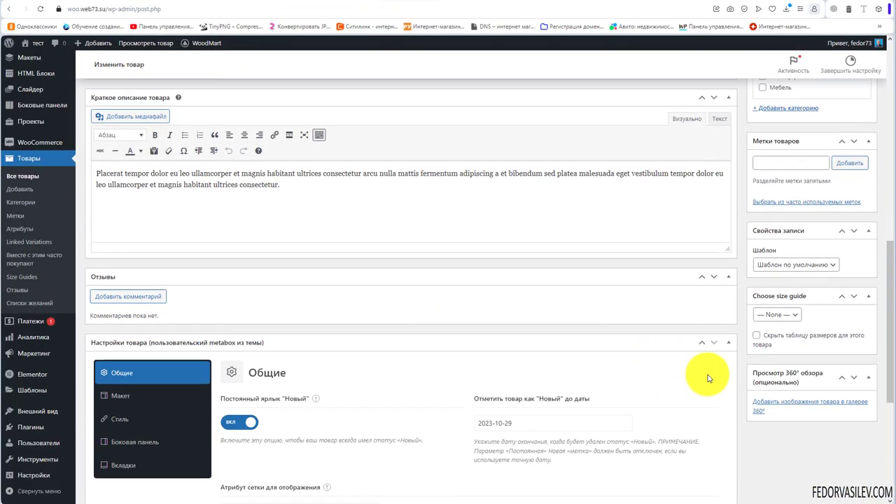
pyautogui.click(793, 315)
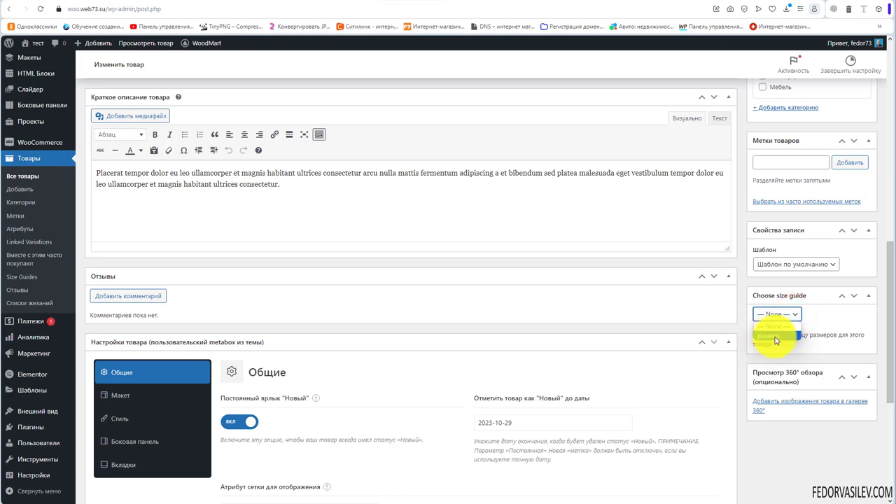
pyautogui.click(765, 337)
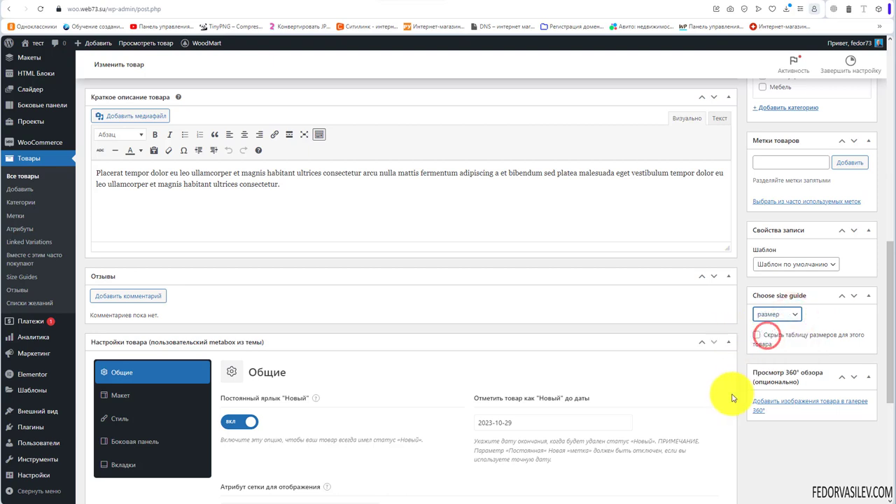
# - Switch the option that hides the product's size table on and off again, and update the product
pyautogui.click(756, 336)
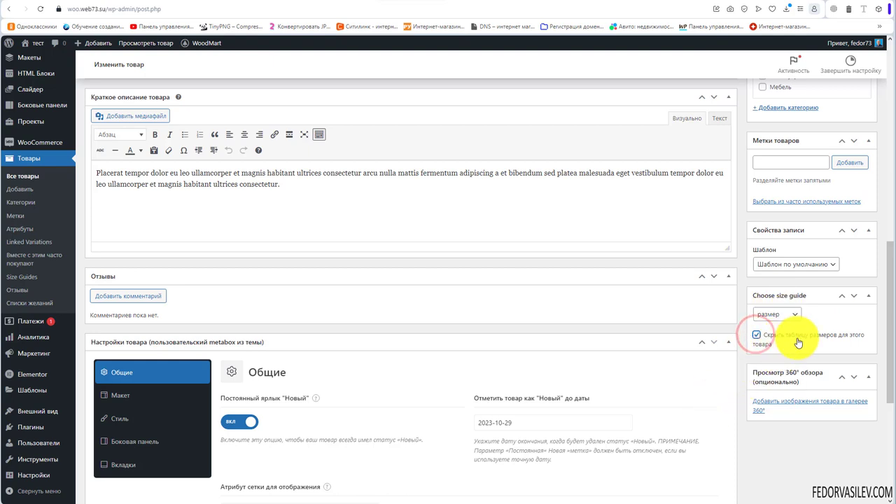
pyautogui.click(757, 336)
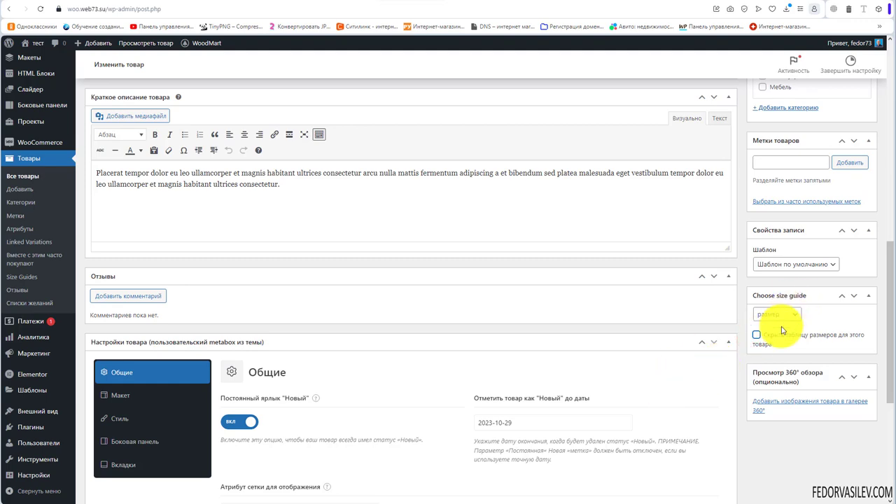
pyautogui.scroll(10, 805, 301)
pyautogui.click(846, 270)
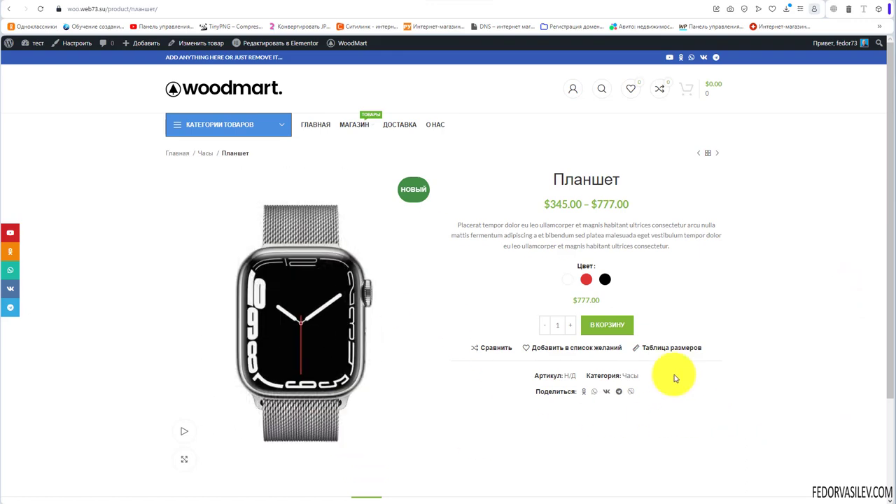
# - View the size table popup on the published Планшет product page
pyautogui.moveTo(724, 348); pyautogui.dragTo(641, 348)
pyautogui.click(726, 399)
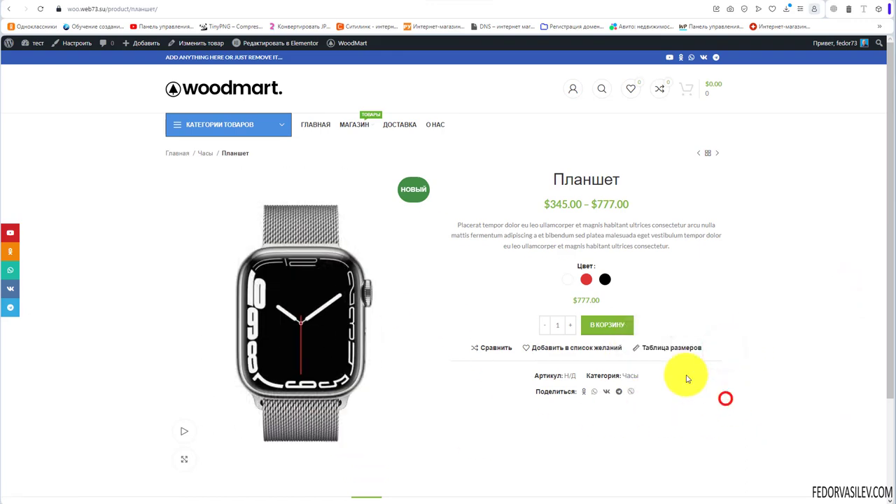
pyautogui.click(677, 348)
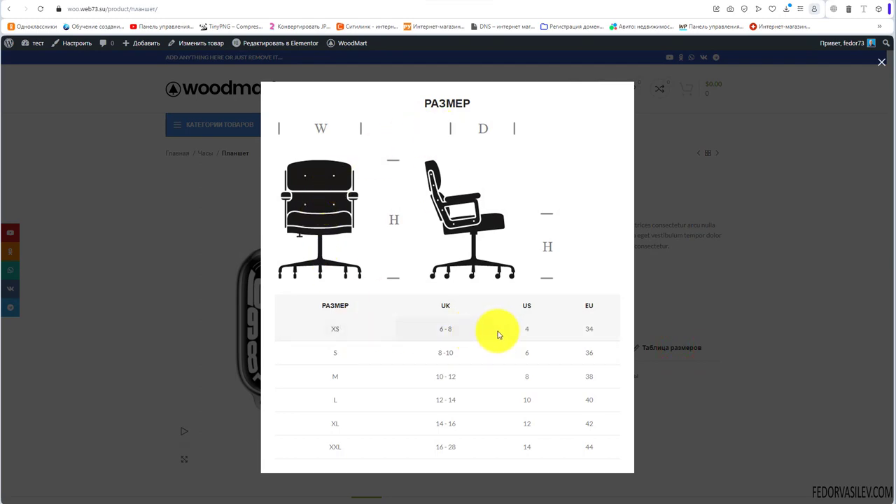
# - Inspect the page in the developer tools and look through the size table in the iPhone SE view
pyautogui.rightClick(739, 245)
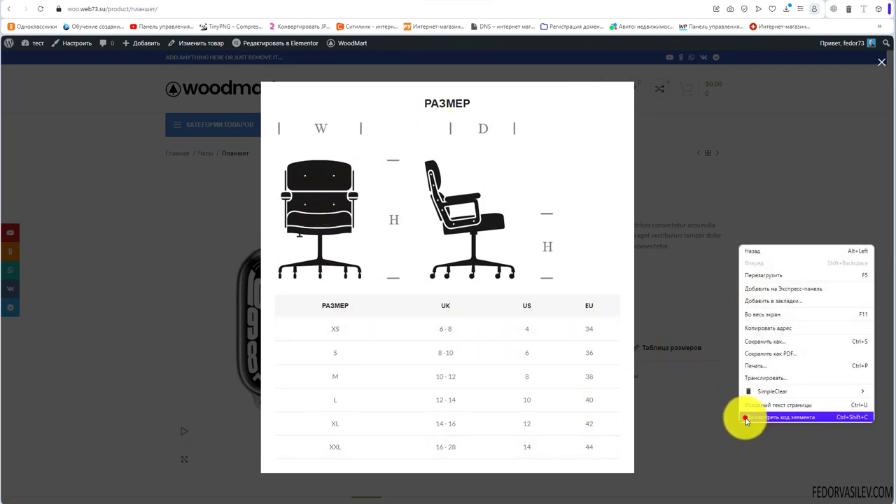
pyautogui.click(770, 416)
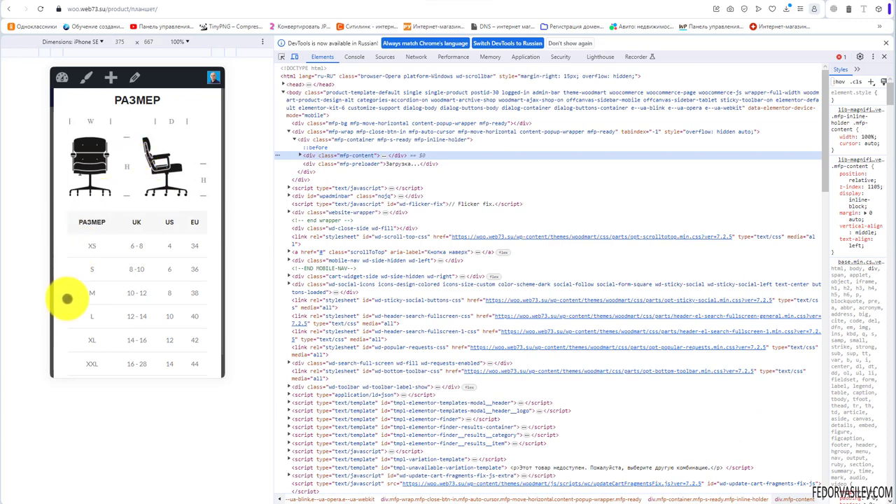
pyautogui.moveTo(166, 354); pyautogui.dragTo(168, 320)
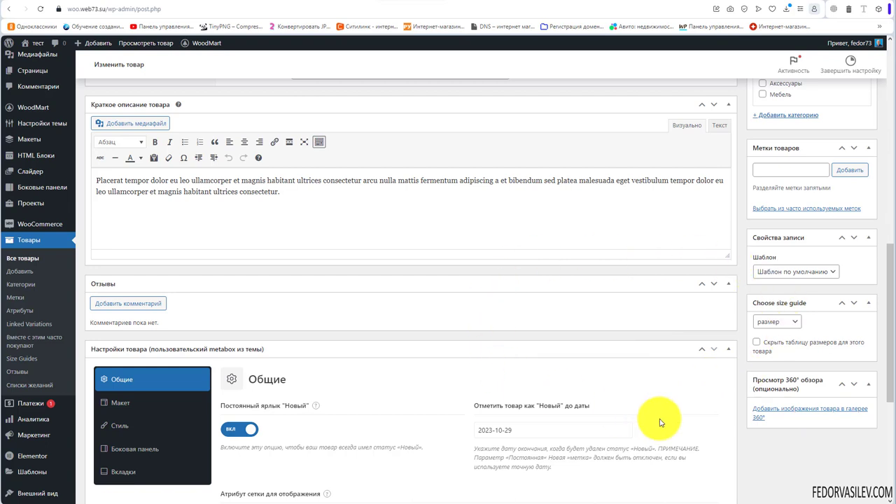
# - Add the nine lounge chair photos from the media library to the product's 360° gallery and move the second photo ahead of the first
pyautogui.click(784, 415)
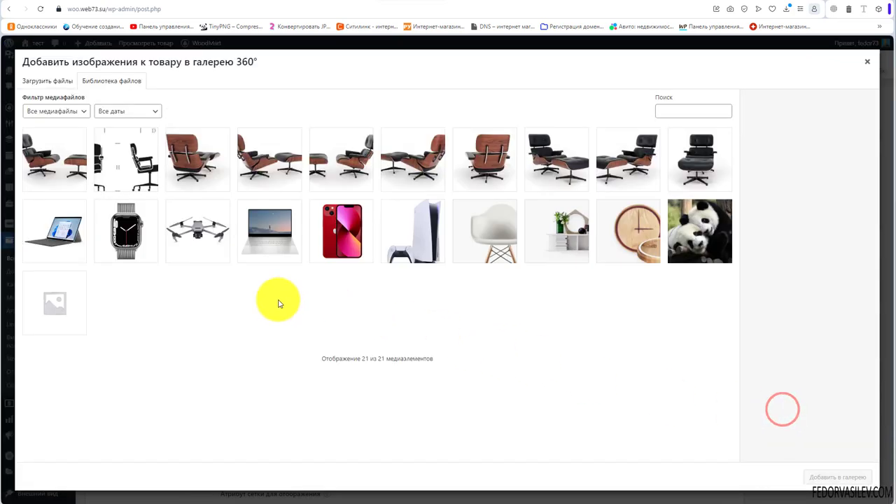
pyautogui.click(60, 164)
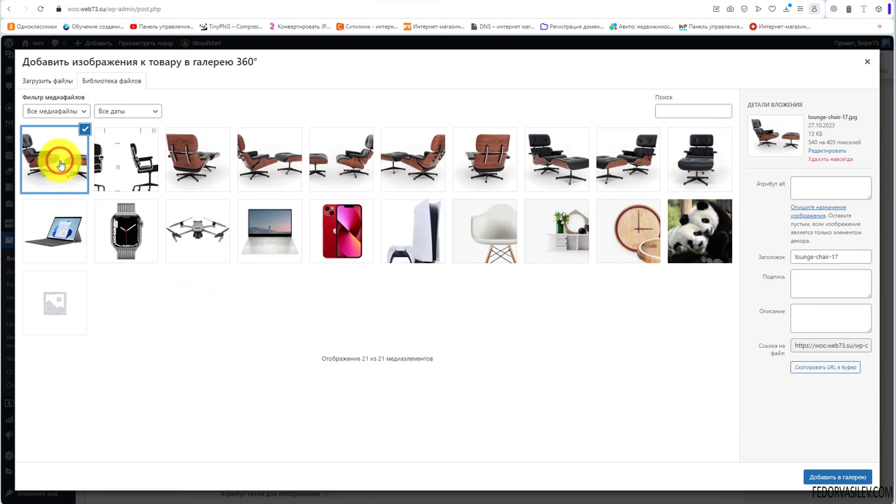
pyautogui.click(196, 149)
pyautogui.click(269, 162)
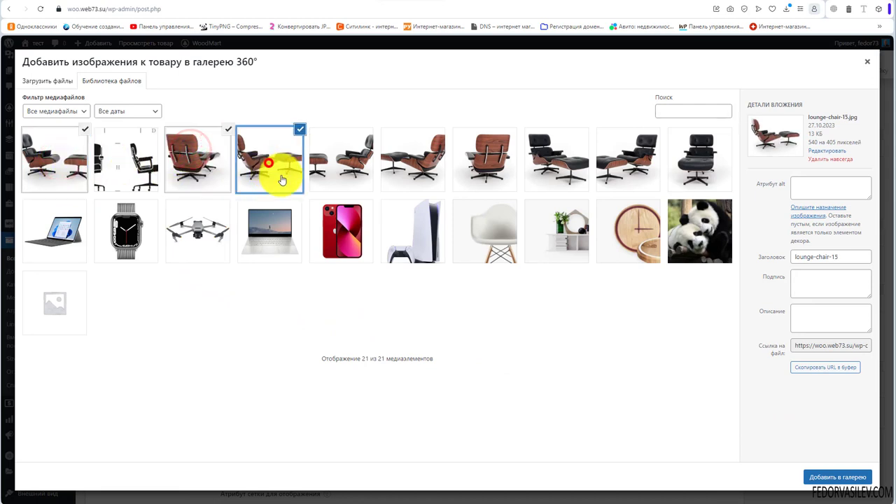
pyautogui.click(341, 163)
pyautogui.click(400, 168)
pyautogui.click(483, 160)
pyautogui.click(555, 167)
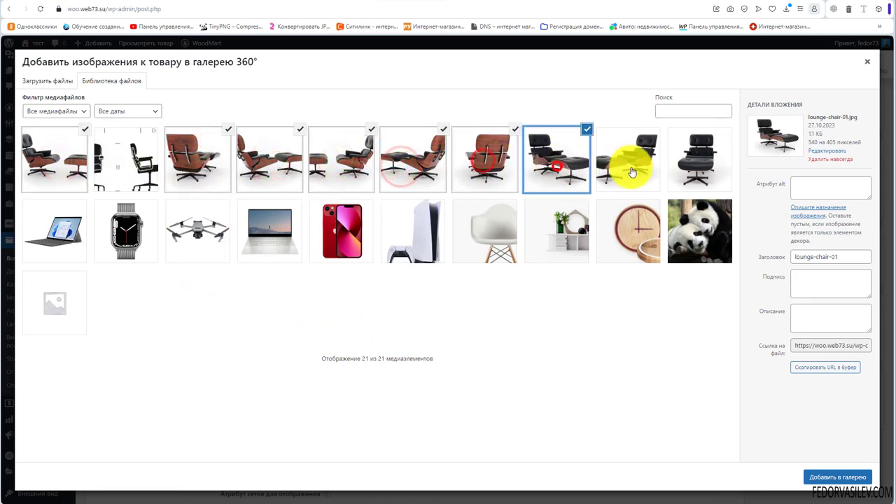
pyautogui.click(632, 171)
pyautogui.click(700, 154)
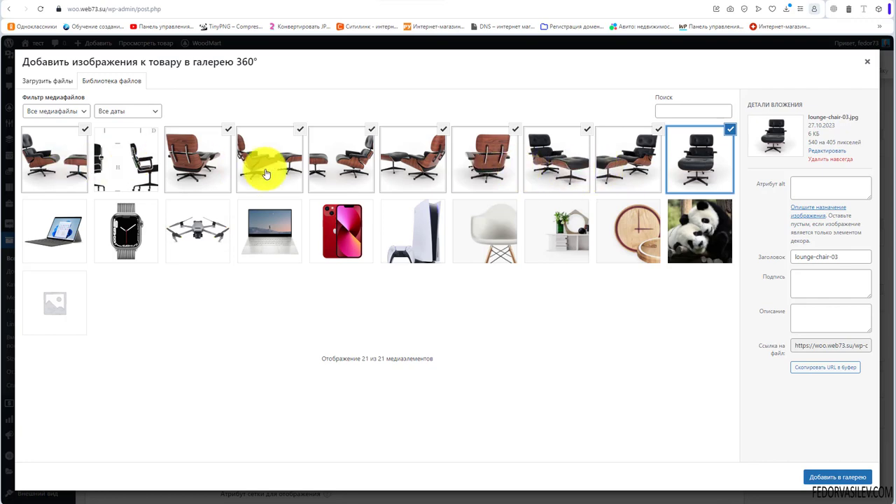
pyautogui.click(822, 476)
pyautogui.scroll(-1, 782, 390)
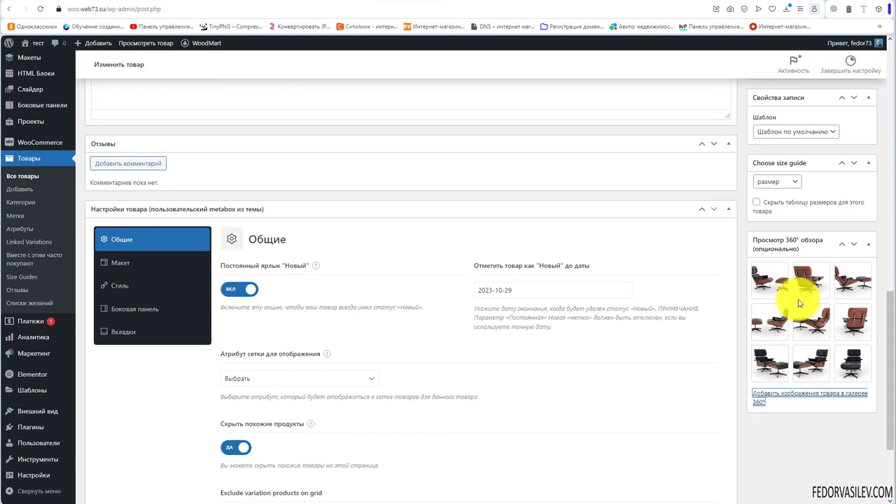
pyautogui.moveTo(803, 286); pyautogui.dragTo(770, 304)
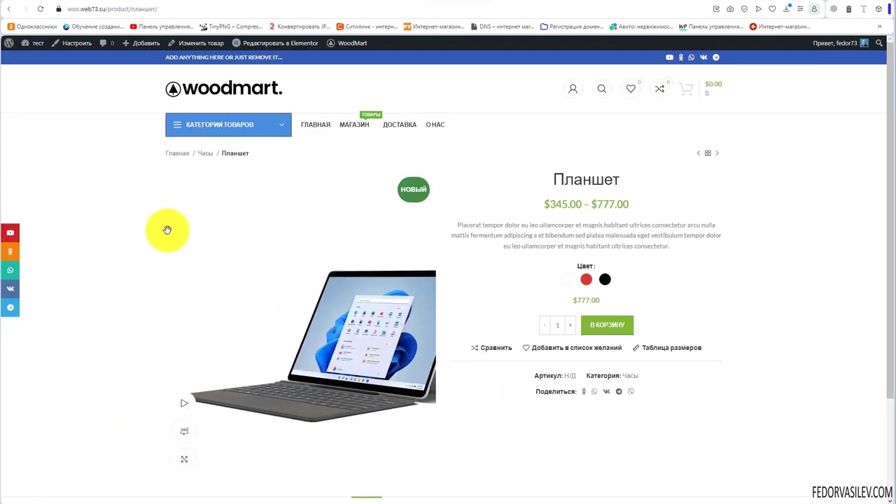
# - Open the 360° viewer on the Планшет product page and rotate through the chair views
pyautogui.scroll(-1, 112, 357)
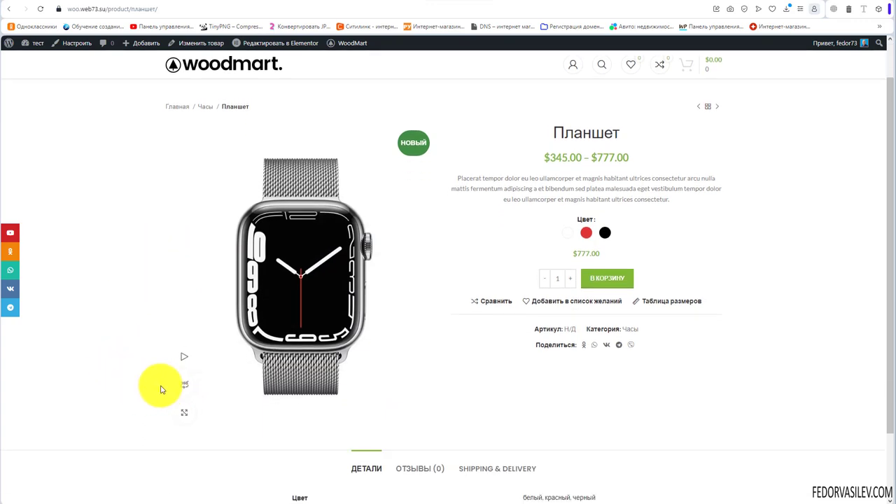
pyautogui.click(213, 389)
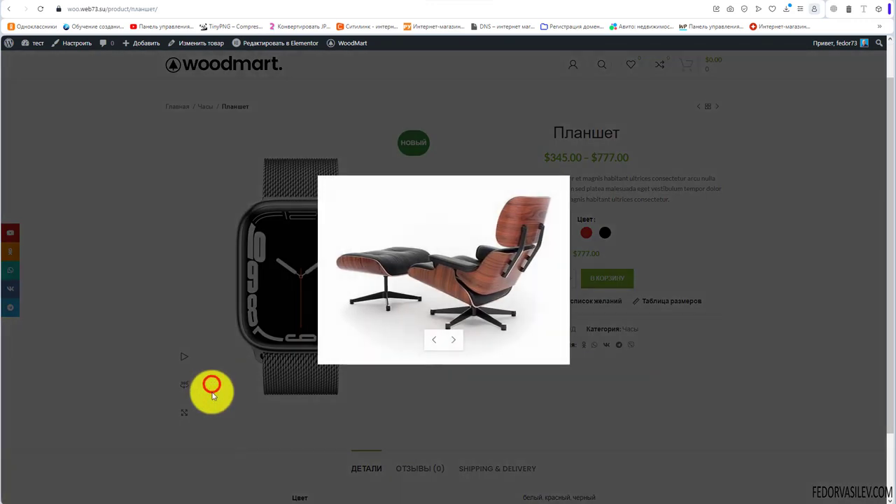
pyautogui.click(453, 345)
pyautogui.click(453, 343)
pyautogui.click(453, 342)
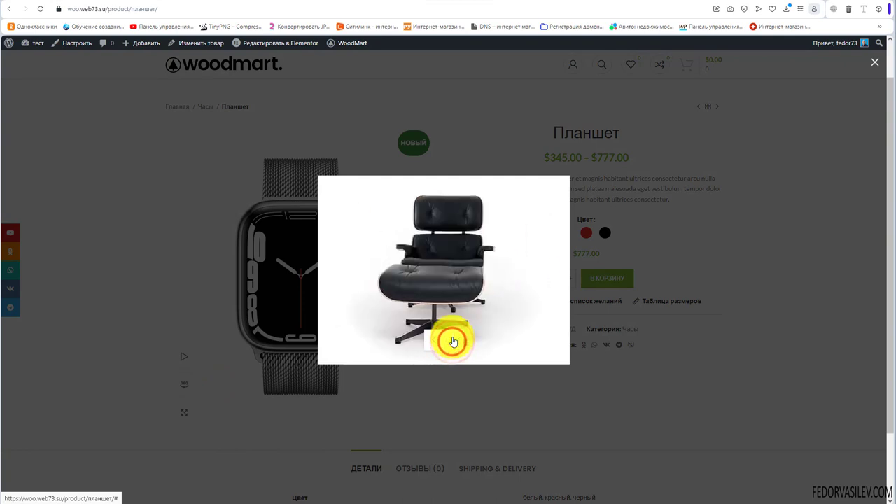
pyautogui.click(453, 342)
pyautogui.click(453, 339)
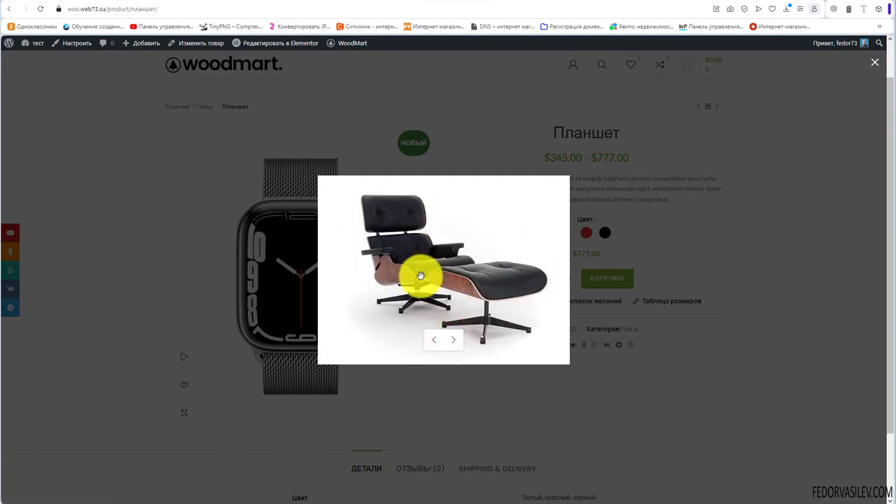
pyautogui.moveTo(416, 266)
pyautogui.mouseDown()
pyautogui.moveTo(405, 262)
pyautogui.moveTo(417, 260)
pyautogui.mouseUp()
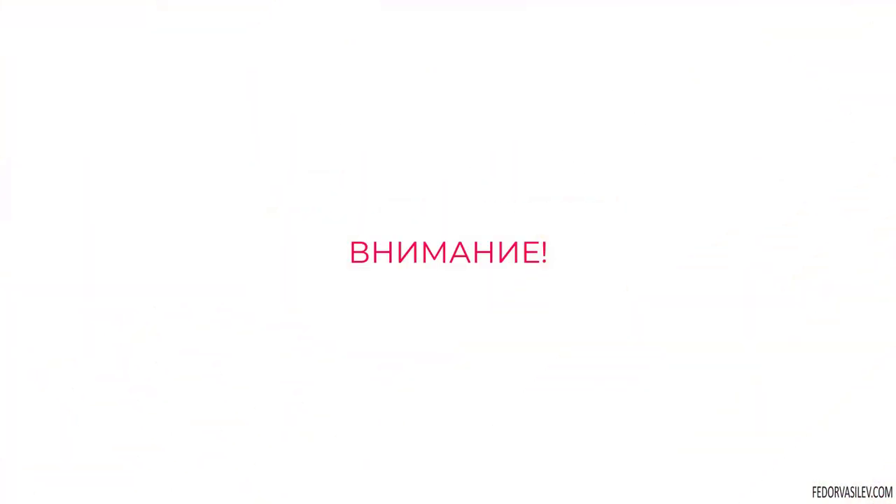